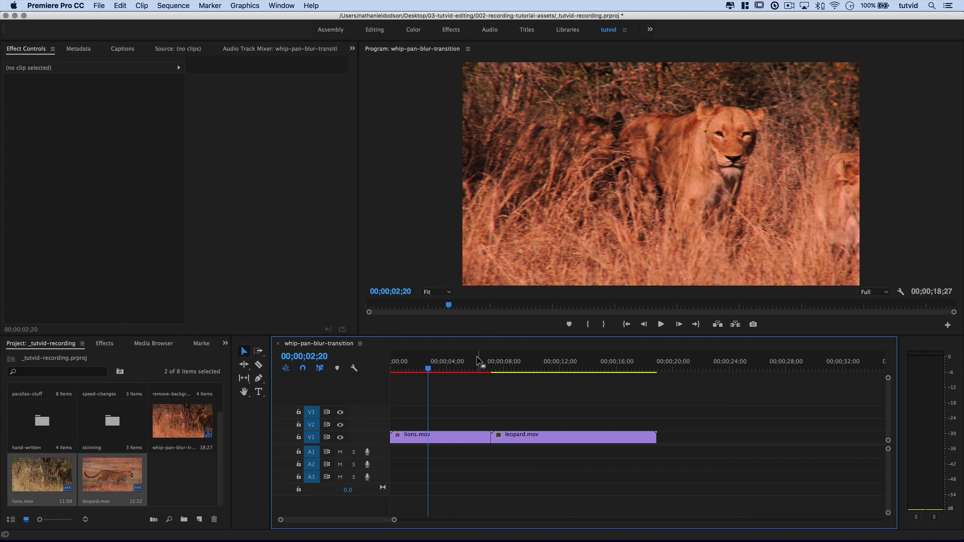
Scrub the playhead to the lions.mov–leopard.mov cut at about 07;00
{"action": "mouse_move", "coordinate": [473, 370]}
{"action": "left_mouse_down"}
{"action": "mouse_move", "coordinate": [512, 371]}
{"action": "mouse_move", "coordinate": [489, 371]}
{"action": "left_mouse_up"}
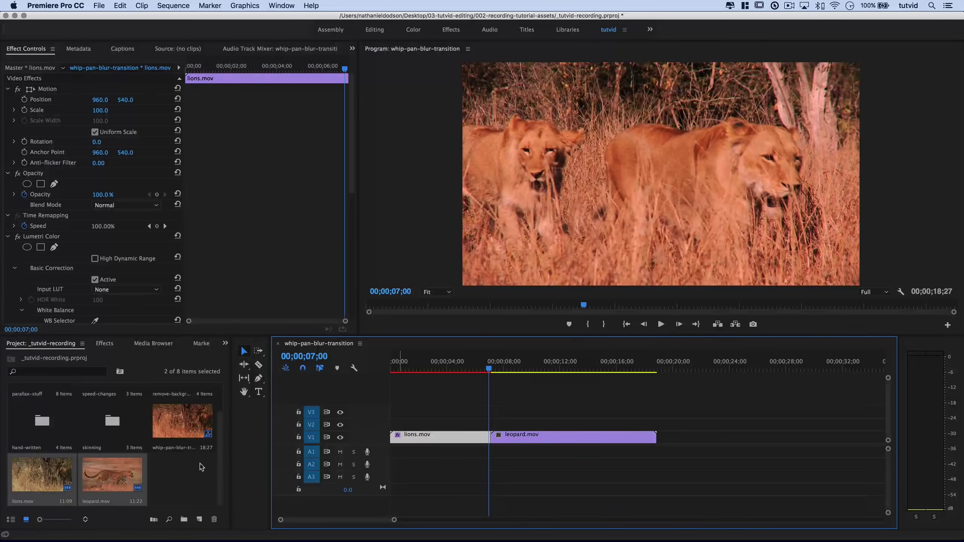
Create a new Adjustment Layer with the default video settings
{"action": "left_click", "coordinate": [199, 521]}
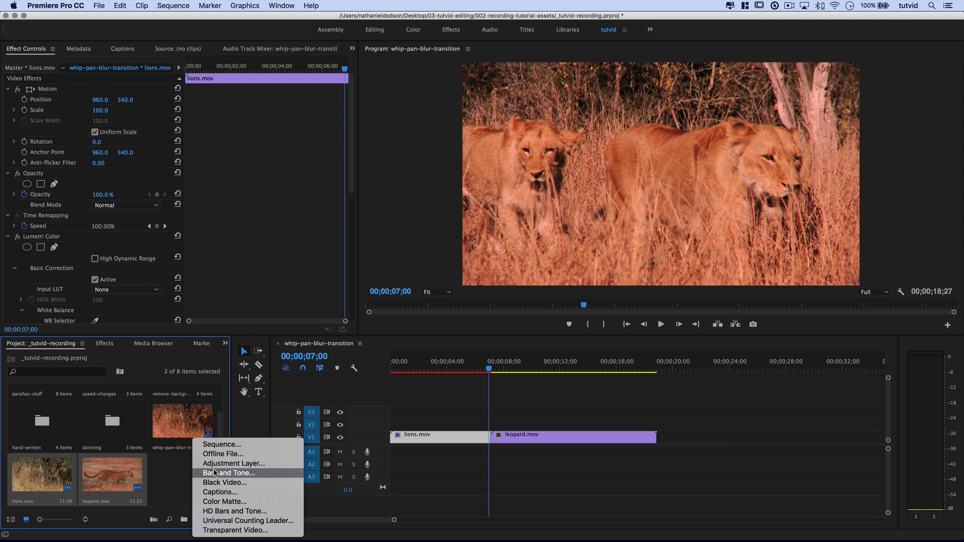
{"action": "left_click", "coordinate": [239, 463]}
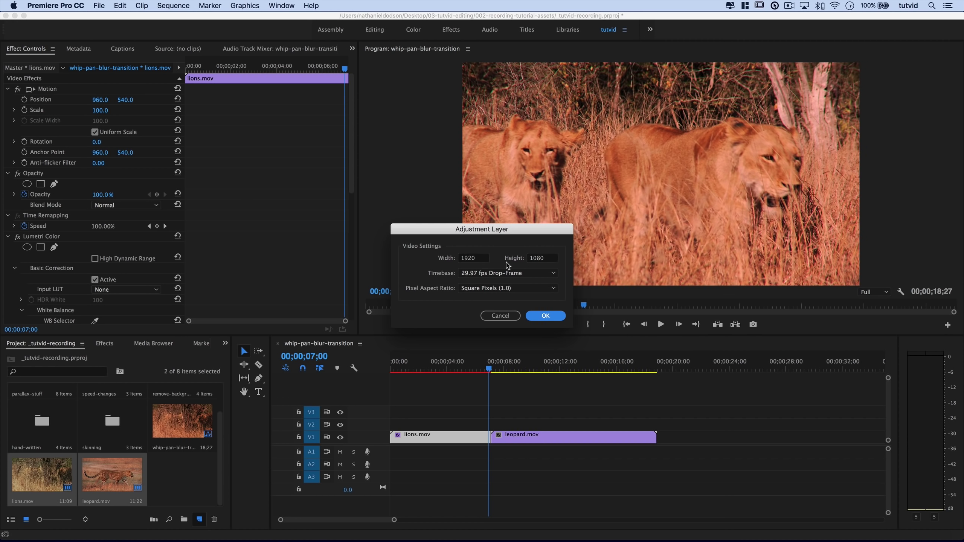
{"action": "left_click", "coordinate": [543, 316]}
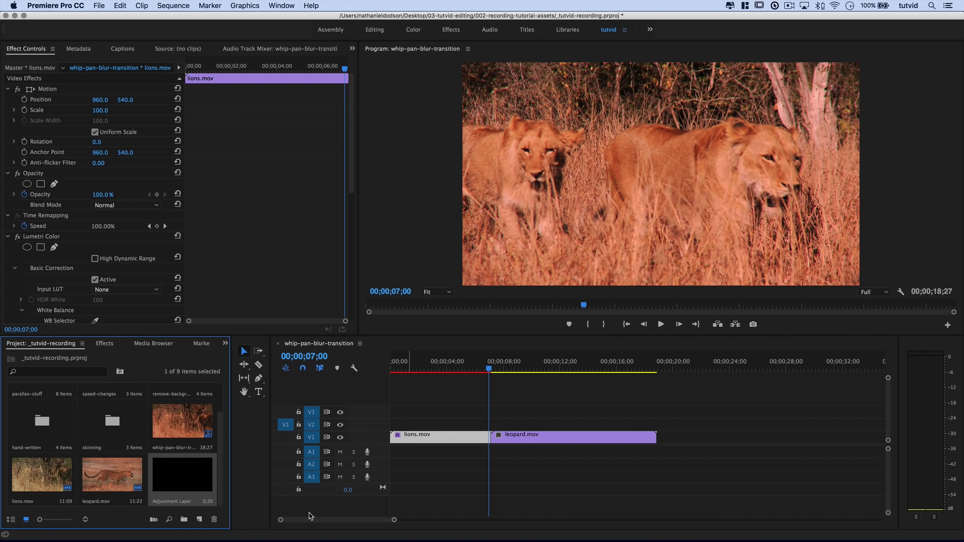
Place the adjustment layer on V2 at the cut and extend its start earlier
{"action": "left_click_drag", "start_coordinate": [194, 472], "coordinate": [496, 428]}
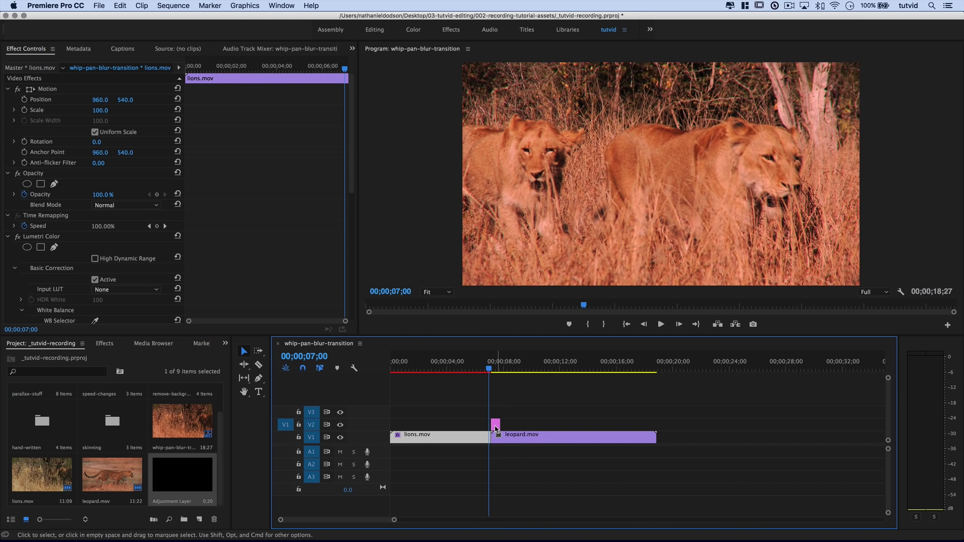
{"action": "key", "text": "="}
{"action": "key", "text": "="}
{"action": "key", "text": "="}
{"action": "key", "text": "="}
{"action": "left_click_drag", "start_coordinate": [664, 423], "coordinate": [562, 422]}
{"action": "scroll", "coordinate": [651, 406], "scroll_direction": "down", "scroll_amount": 3}
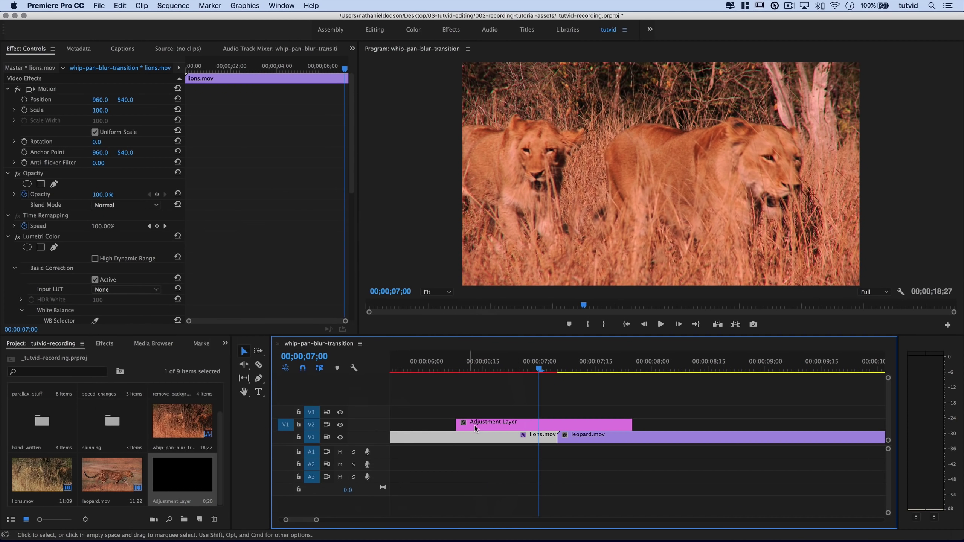
Trim the adjustment layer's start to 07;00
{"action": "left_click", "coordinate": [535, 427]}
{"action": "key", "text": "shift+Right"}
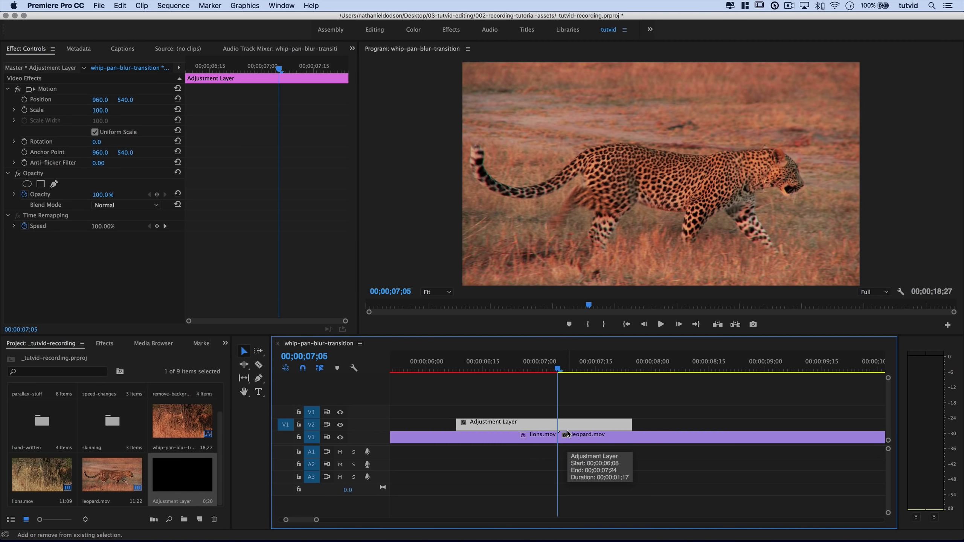
{"action": "key", "text": "shift+Left"}
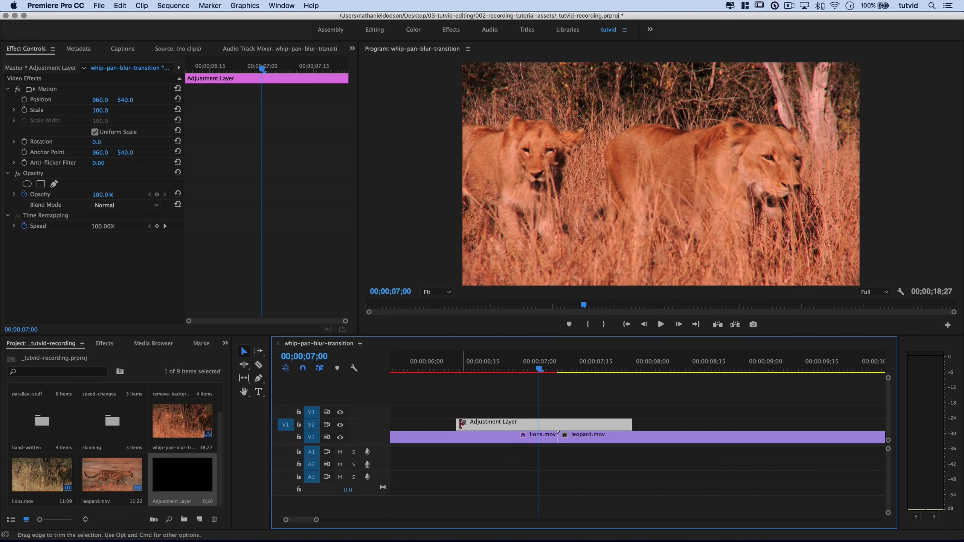
{"action": "left_click_drag", "start_coordinate": [456, 423], "coordinate": [539, 424]}
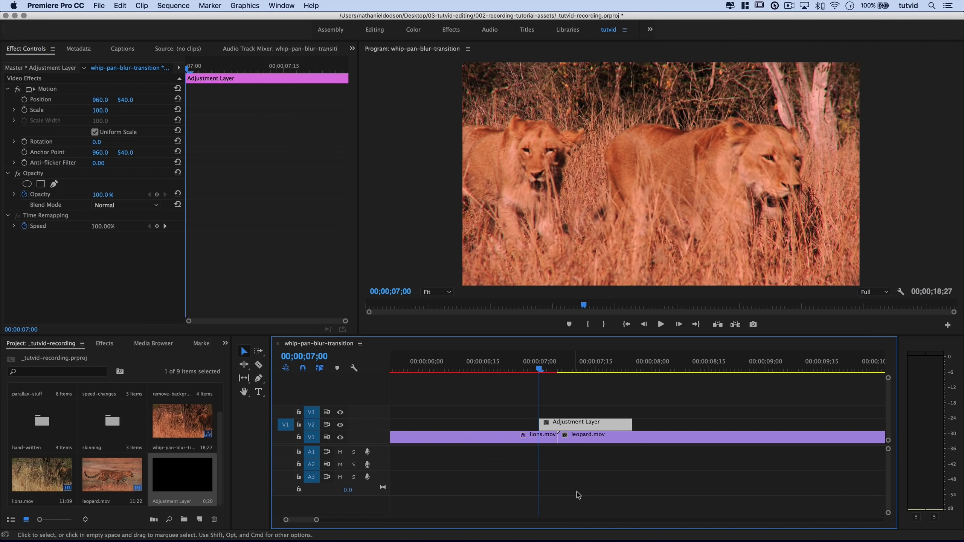
Trim the adjustment layer's end to 07;15 and scrub through the cut
{"action": "key", "text": "shift+Right"}
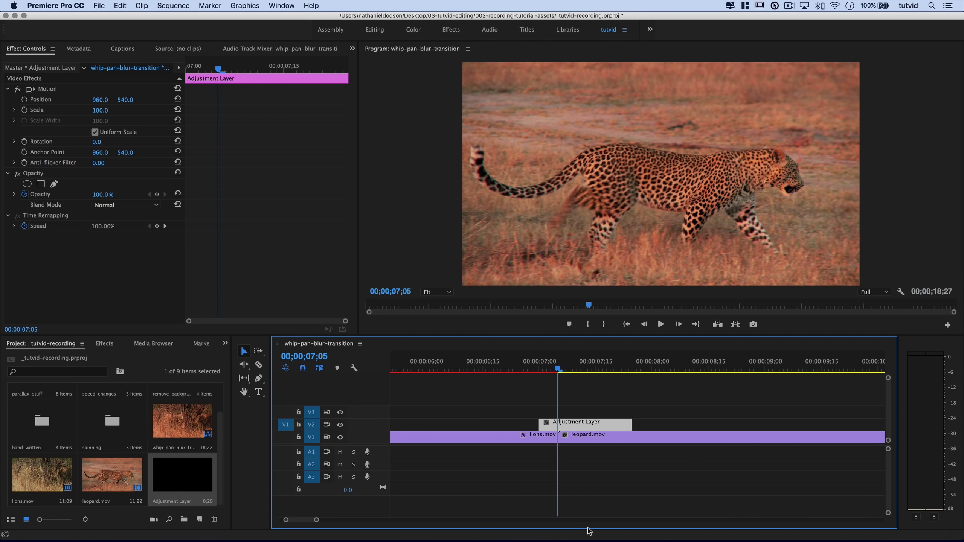
{"action": "key", "text": "shift+Right"}
{"action": "key", "text": "shift+Right"}
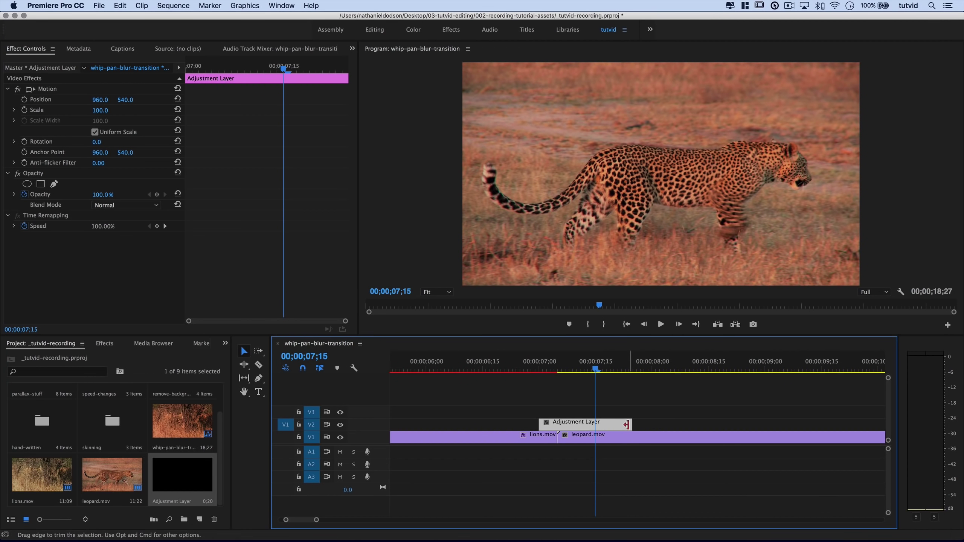
{"action": "left_click_drag", "start_coordinate": [628, 423], "coordinate": [595, 423]}
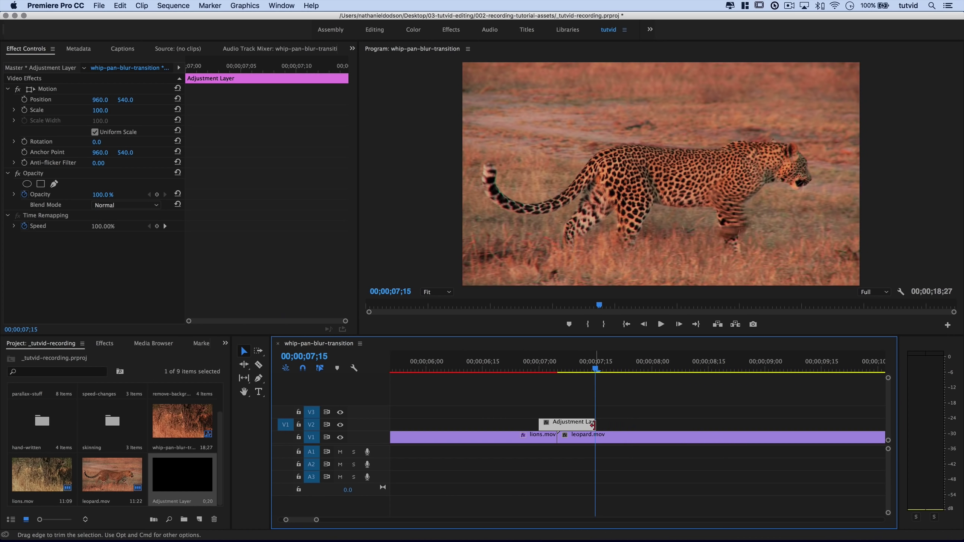
{"action": "left_click", "coordinate": [568, 369]}
{"action": "mouse_move", "coordinate": [568, 369]}
{"action": "left_mouse_down"}
{"action": "mouse_move", "coordinate": [553, 369]}
{"action": "mouse_move", "coordinate": [578, 371]}
{"action": "mouse_move", "coordinate": [541, 365]}
{"action": "mouse_move", "coordinate": [558, 368]}
{"action": "left_mouse_up"}
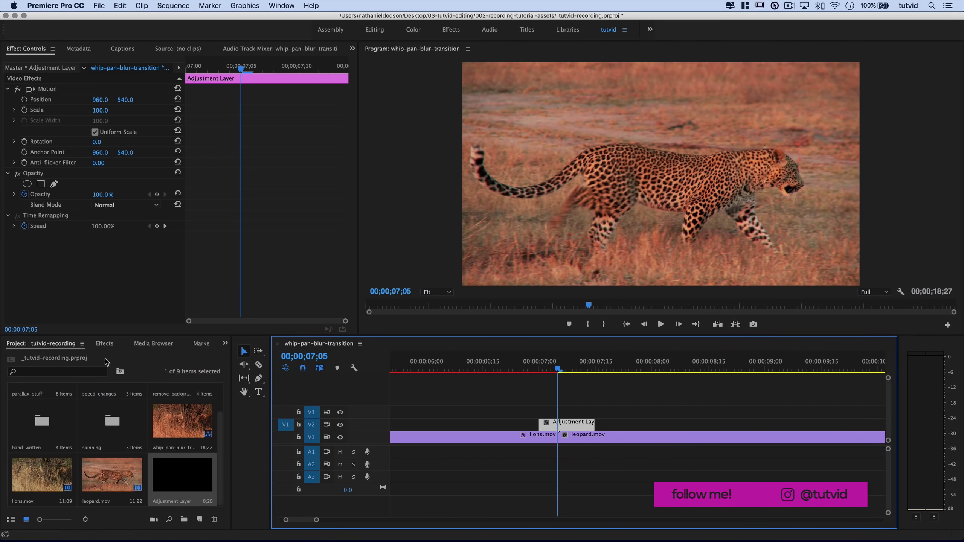
Search Effects for 'Offset' and apply it to the adjustment layer
{"action": "left_click", "coordinate": [104, 344]}
{"action": "left_click", "coordinate": [51, 358]}
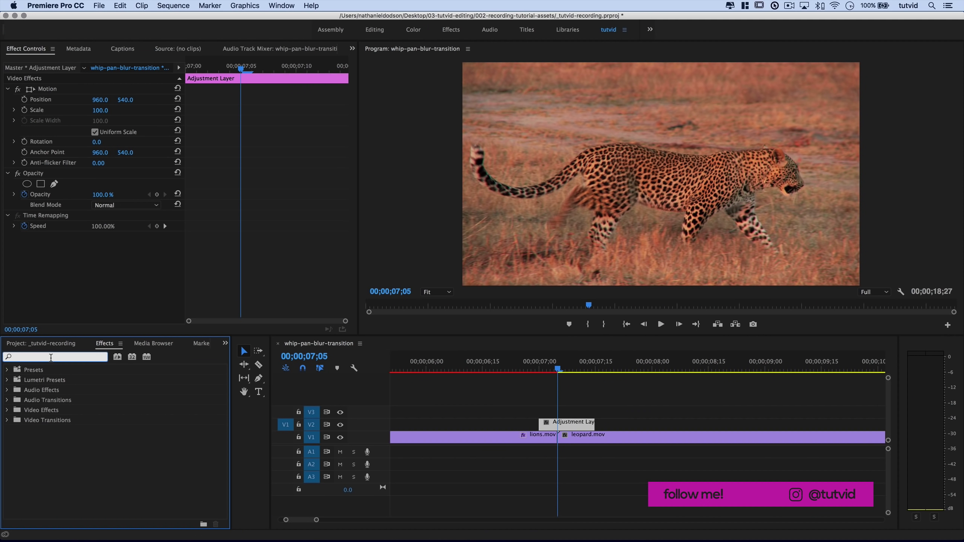
{"action": "type", "text": "Offset"}
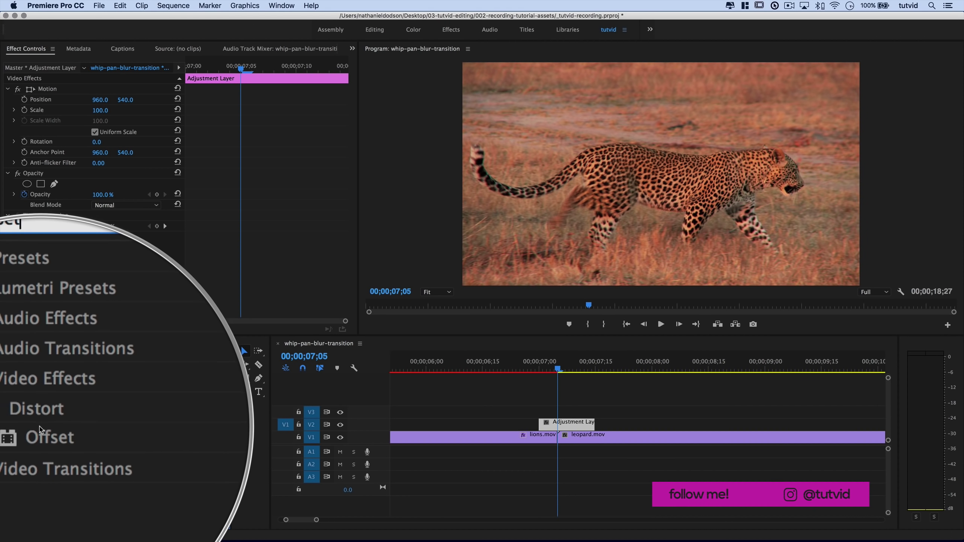
{"action": "left_click_drag", "start_coordinate": [50, 430], "coordinate": [573, 425]}
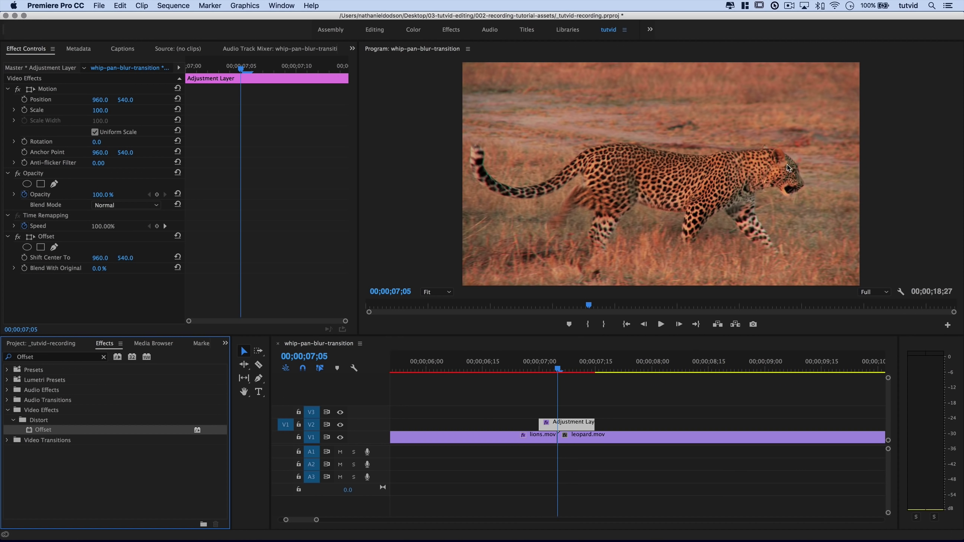
Set the Offset's Shift Center To horizontal value to -960
{"action": "left_click", "coordinate": [101, 258]}
{"action": "left_click", "coordinate": [95, 293]}
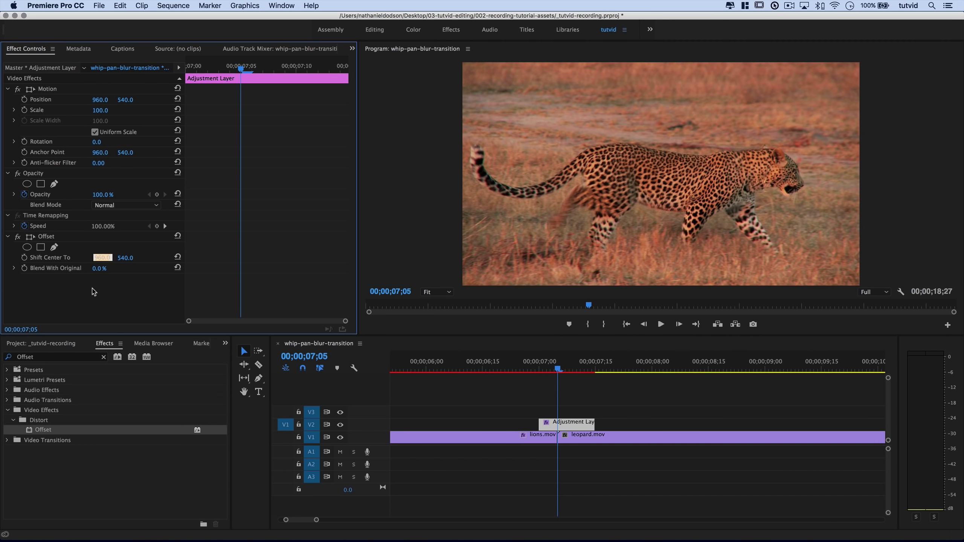
{"action": "mouse_move", "coordinate": [100, 258]}
{"action": "left_mouse_down"}
{"action": "mouse_move", "coordinate": [12, 258]}
{"action": "mouse_move", "coordinate": [102, 258]}
{"action": "left_mouse_up"}
{"action": "left_click", "coordinate": [111, 257]}
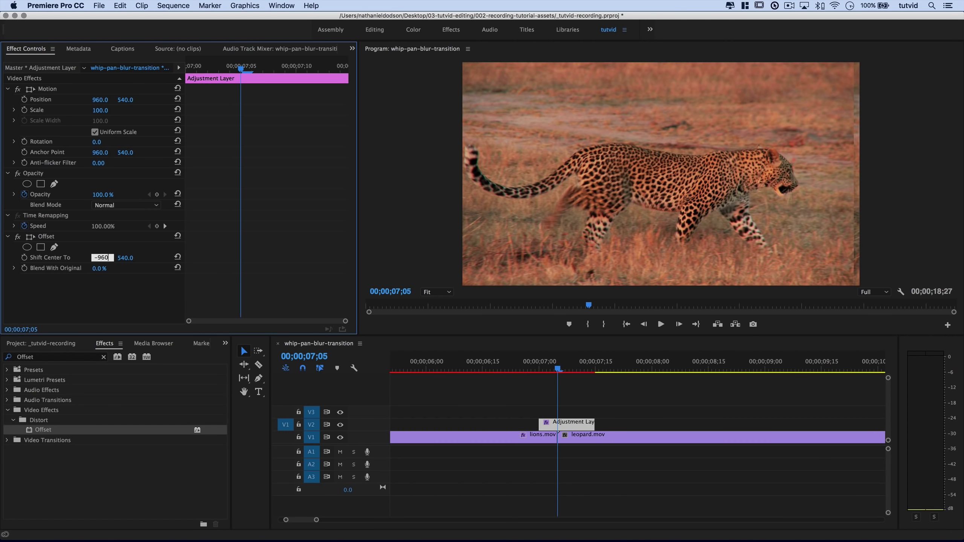
{"action": "type", "text": "-960"}
{"action": "key", "text": "Tab"}
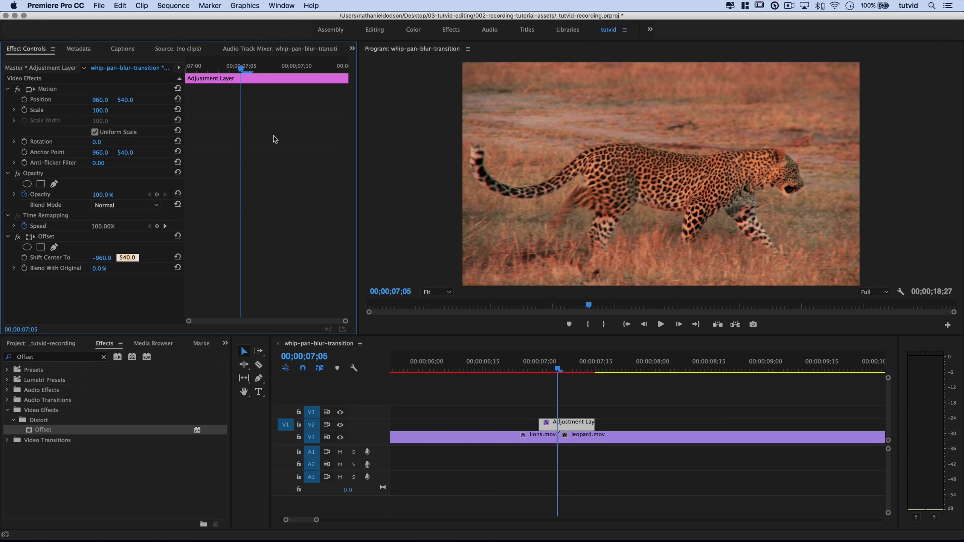
{"action": "left_click_drag", "start_coordinate": [254, 75], "coordinate": [322, 71]}
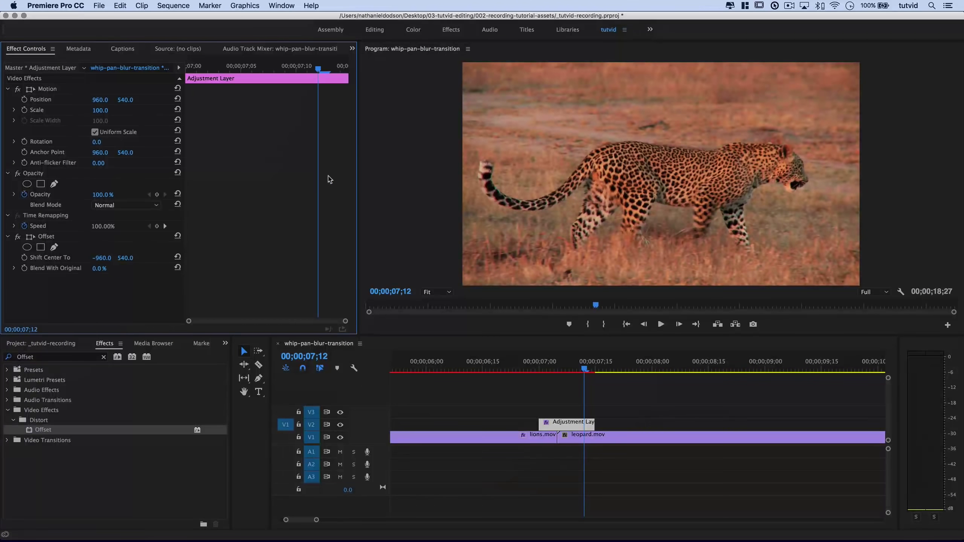
Keyframe Shift Center To at -960 and reset it to 960 at 07;02
{"action": "left_click", "coordinate": [25, 258]}
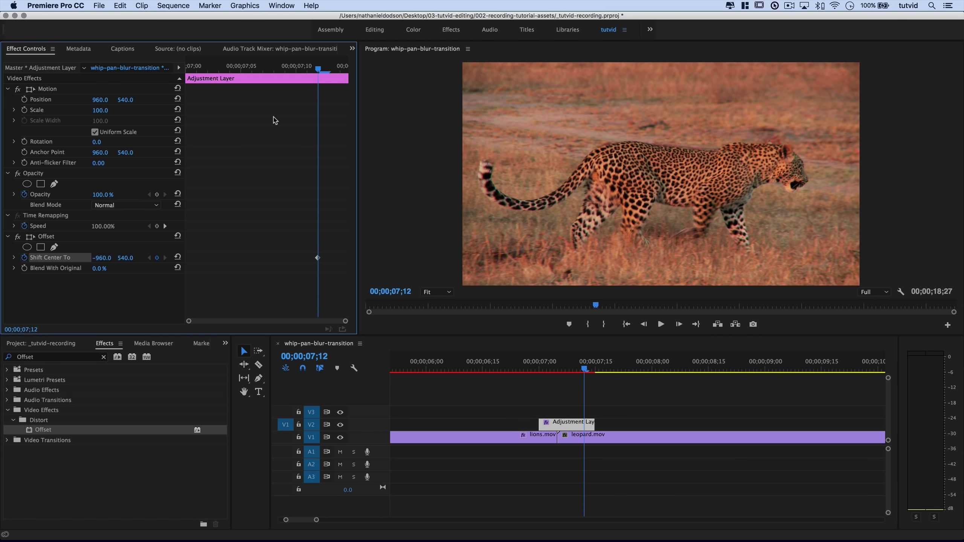
{"action": "left_click_drag", "start_coordinate": [254, 74], "coordinate": [219, 71]}
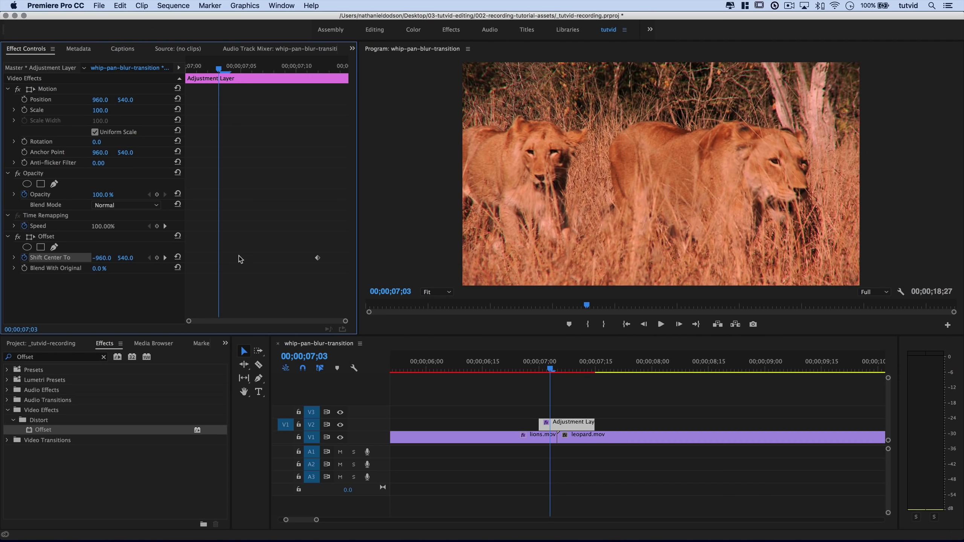
{"action": "mouse_move", "coordinate": [223, 74]}
{"action": "left_mouse_down"}
{"action": "mouse_move", "coordinate": [233, 73]}
{"action": "mouse_move", "coordinate": [210, 74]}
{"action": "left_mouse_up"}
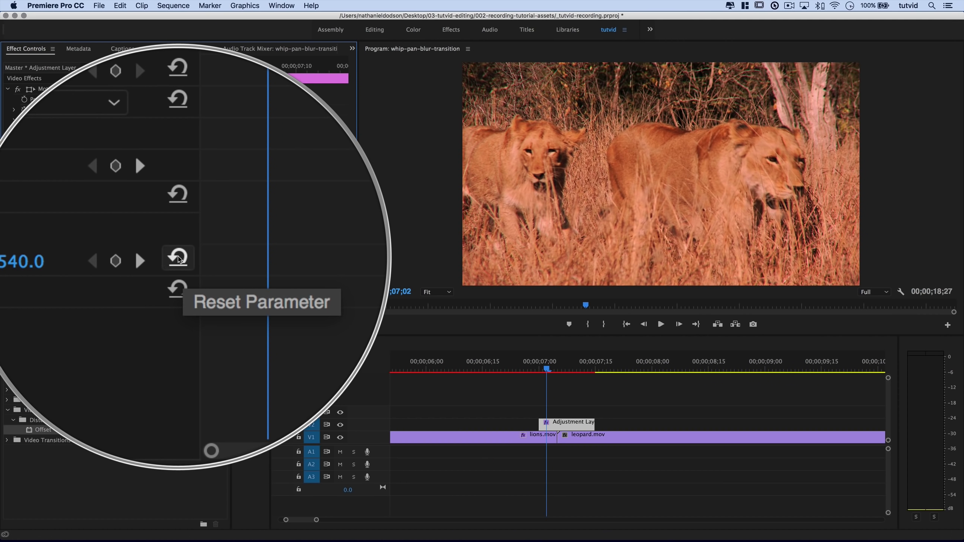
{"action": "left_click", "coordinate": [178, 258]}
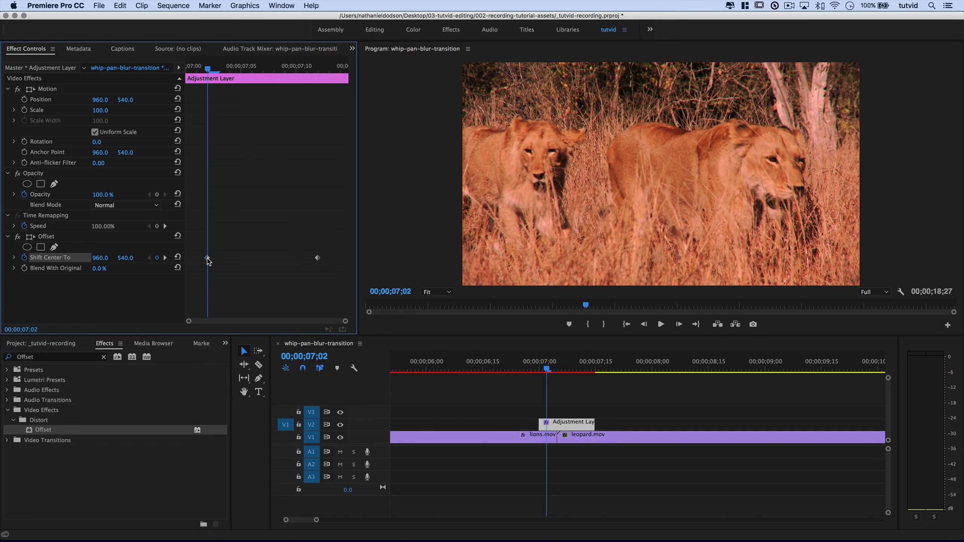
Move the first and last Offset keyframes to the adjustment layer's start and end
{"action": "left_click_drag", "start_coordinate": [210, 70], "coordinate": [211, 104]}
{"action": "left_click_drag", "start_coordinate": [210, 261], "coordinate": [186, 260]}
{"action": "left_click_drag", "start_coordinate": [318, 258], "coordinate": [350, 267]}
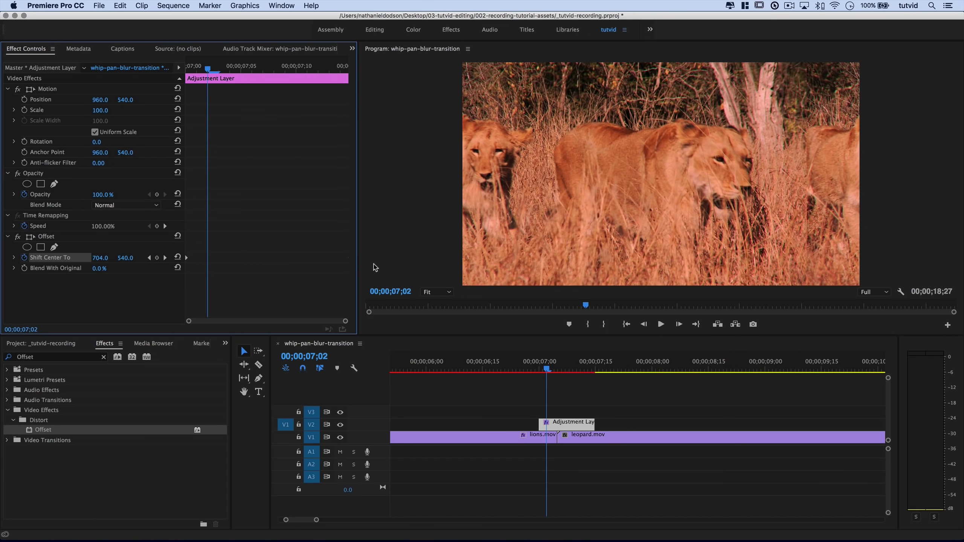
Play back the whip pan from 06;29 and scrub into the transition
{"action": "left_click_drag", "start_coordinate": [547, 371], "coordinate": [534, 371]}
{"action": "key", "text": "space"}
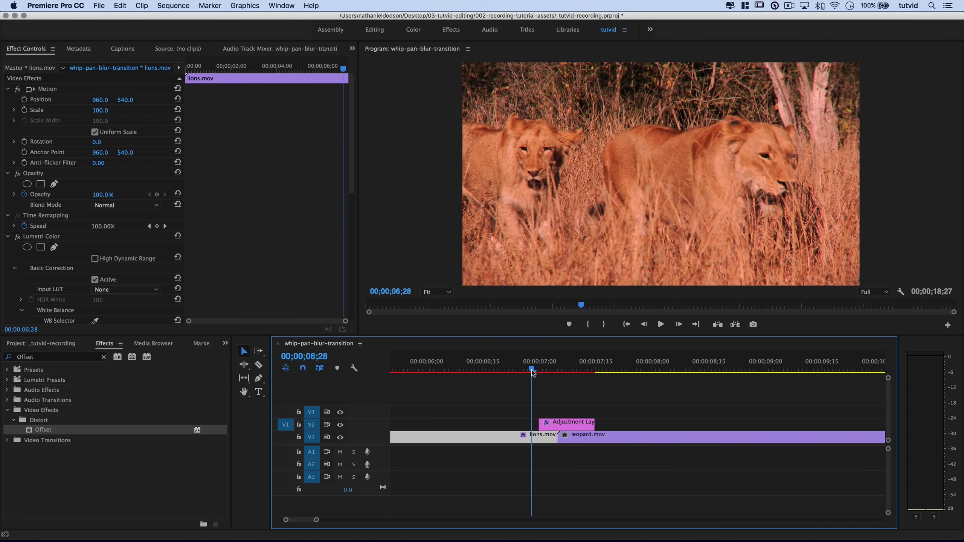
{"action": "key", "text": "space"}
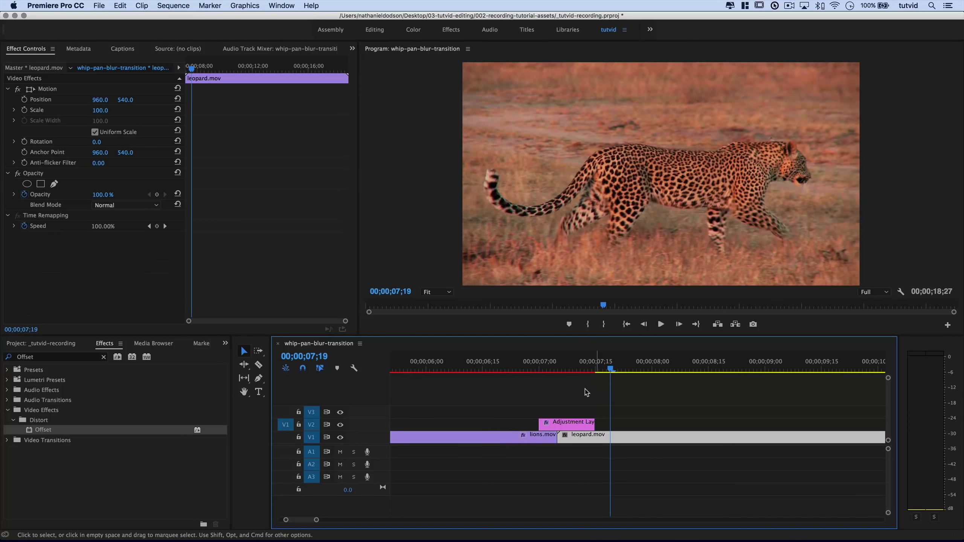
{"action": "left_click", "coordinate": [535, 365]}
{"action": "key", "text": "space"}
{"action": "left_click_drag", "start_coordinate": [536, 365], "coordinate": [557, 383]}
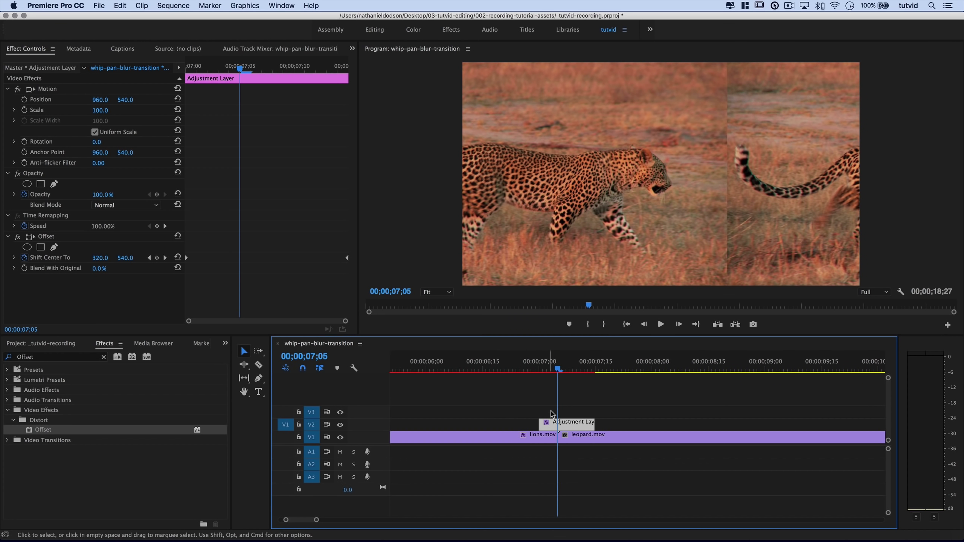
Search Effects for 'Directional' and apply Directional Blur to the adjustment layer
{"action": "left_click", "coordinate": [8, 236]}
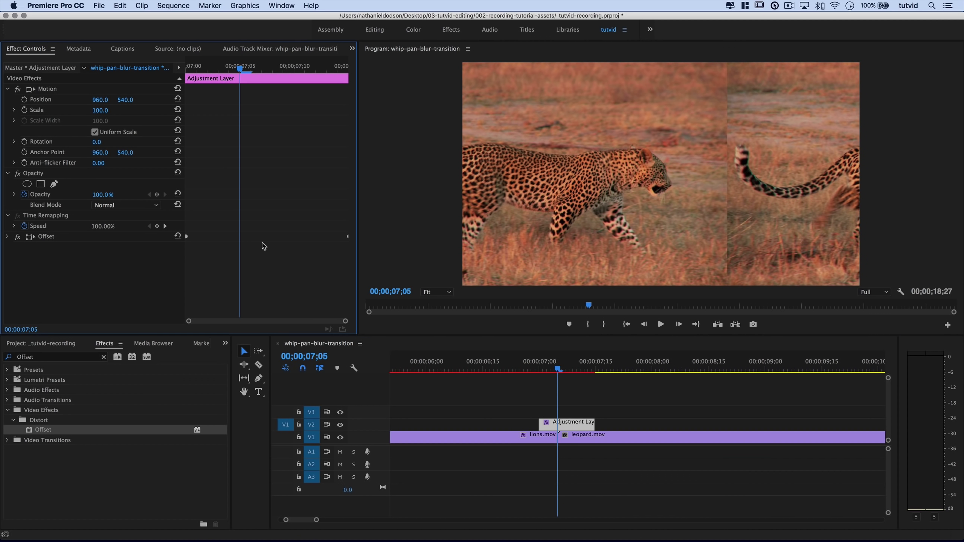
{"action": "left_click", "coordinate": [26, 359]}
{"action": "type", "text": "Directional"}
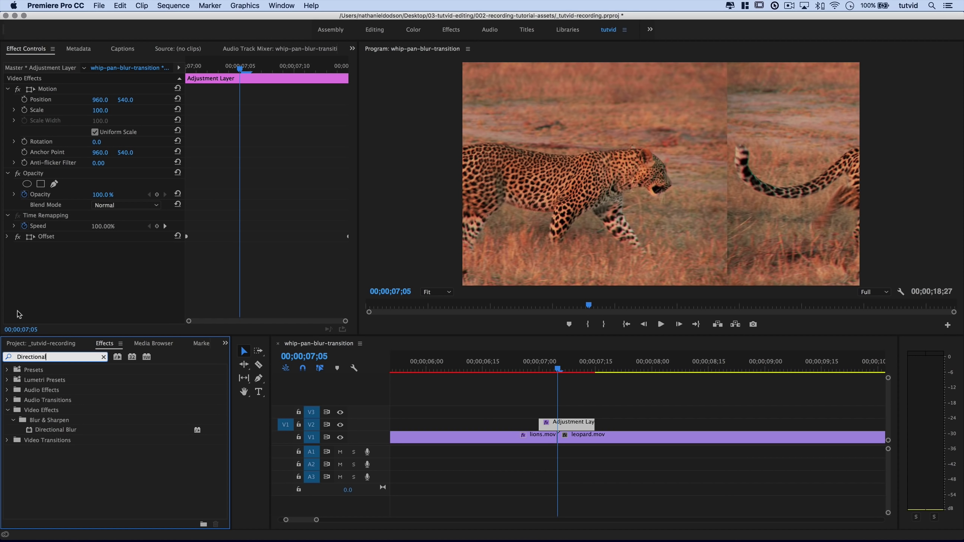
{"action": "left_click_drag", "start_coordinate": [57, 433], "coordinate": [552, 424]}
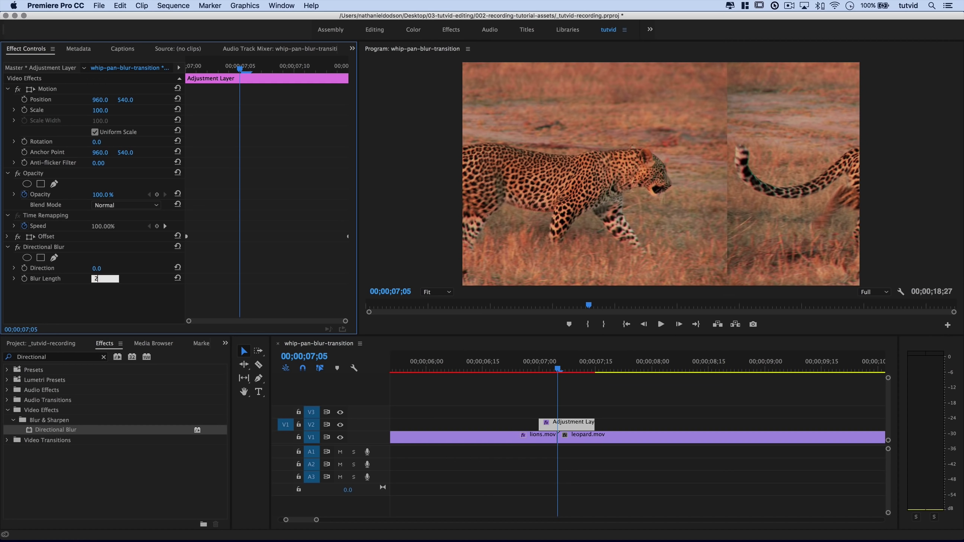
Set Directional Blur to Blur Length 250 and Direction 90°
{"action": "key", "text": "Tab"}
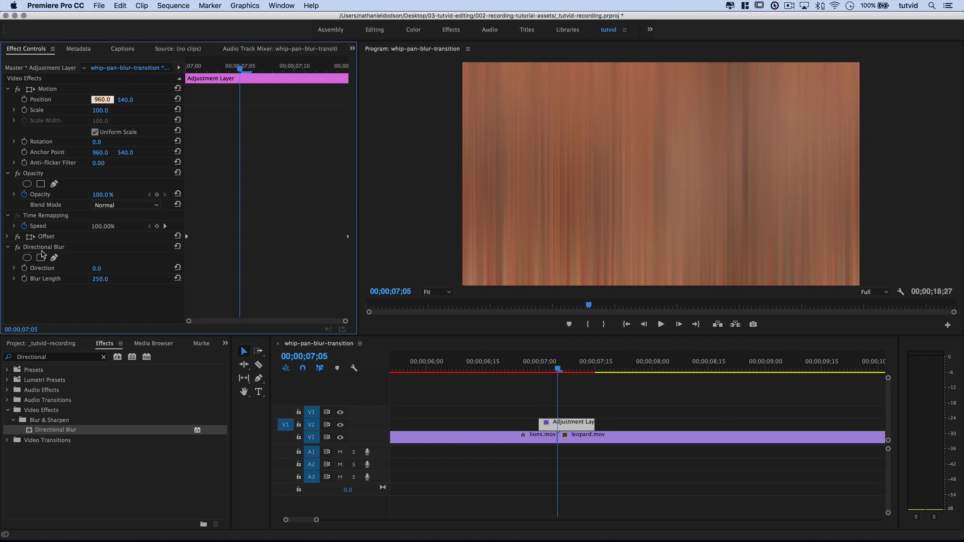
{"action": "left_click", "coordinate": [97, 268]}
{"action": "key", "text": "Return"}
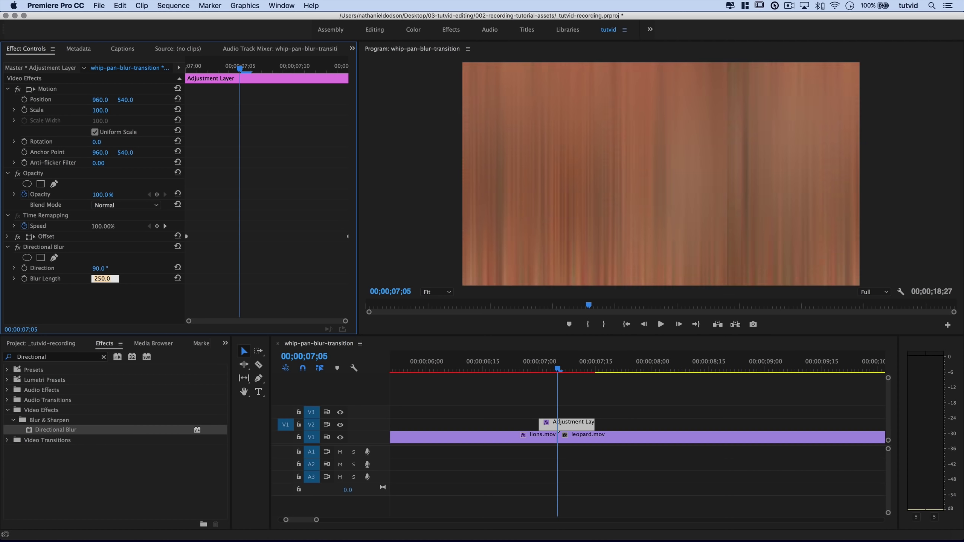
Keyframe Blur Length at 250 at 07;05, with zero-blur keyframes at the layer's edges
{"action": "left_click", "coordinate": [24, 280]}
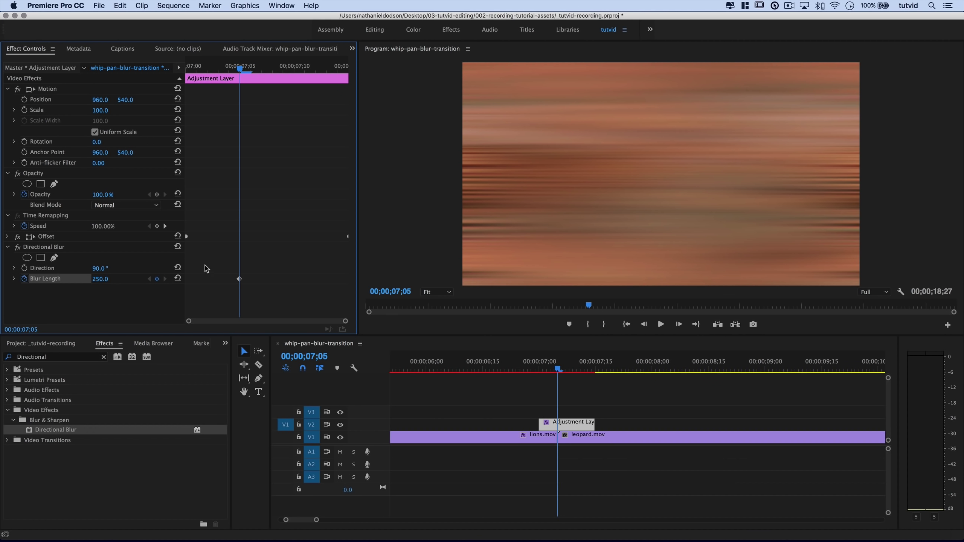
{"action": "left_click_drag", "start_coordinate": [227, 65], "coordinate": [212, 68]}
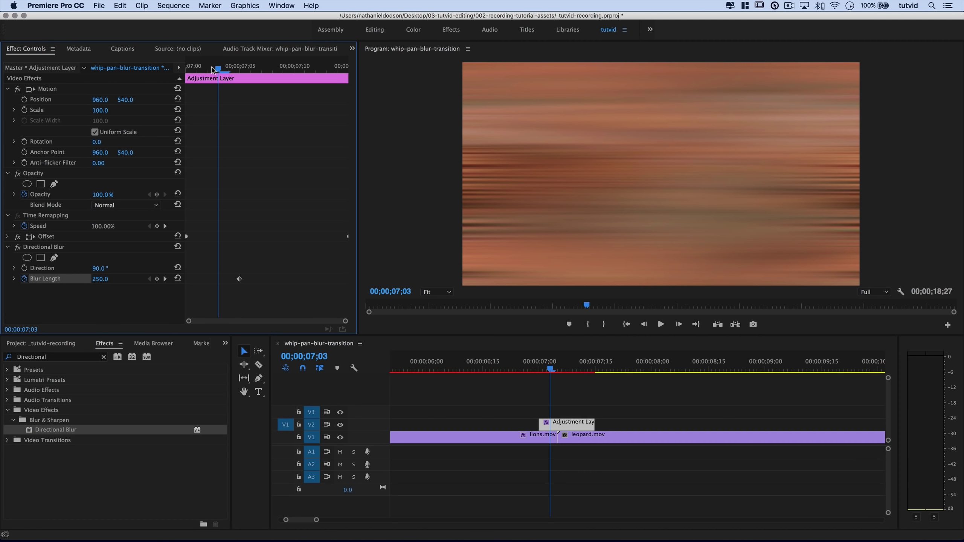
{"action": "left_click_drag", "start_coordinate": [218, 279], "coordinate": [186, 283]}
{"action": "left_click_drag", "start_coordinate": [268, 75], "coordinate": [306, 72]}
{"action": "left_click", "coordinate": [177, 278]}
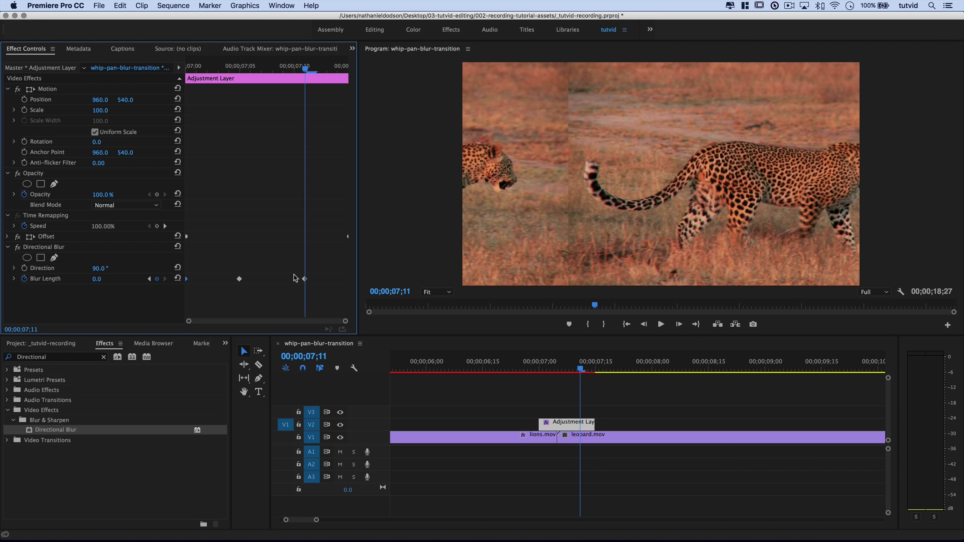
{"action": "left_click_drag", "start_coordinate": [306, 279], "coordinate": [347, 283]}
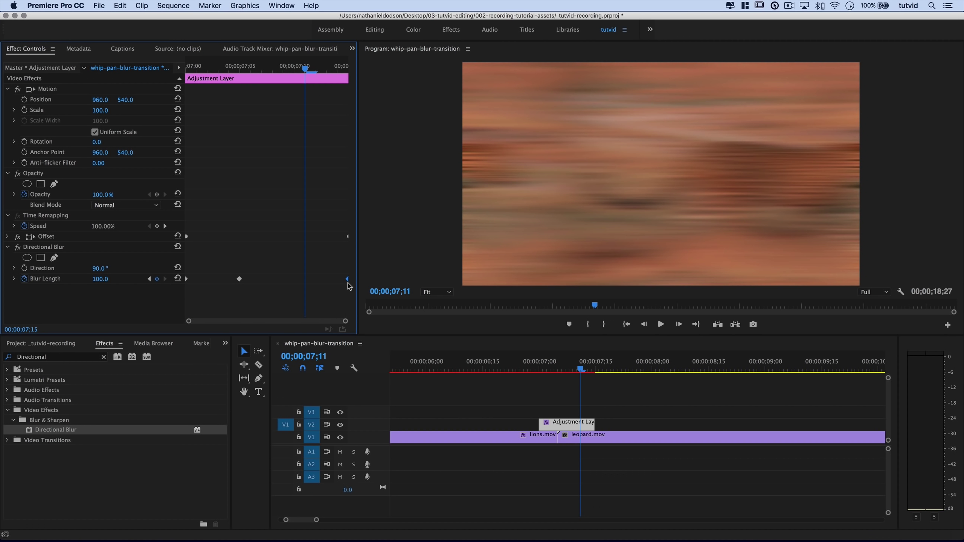
Preview the blurred transition and return to the blur peak at 07;05
{"action": "left_click", "coordinate": [542, 370]}
{"action": "key", "text": "space"}
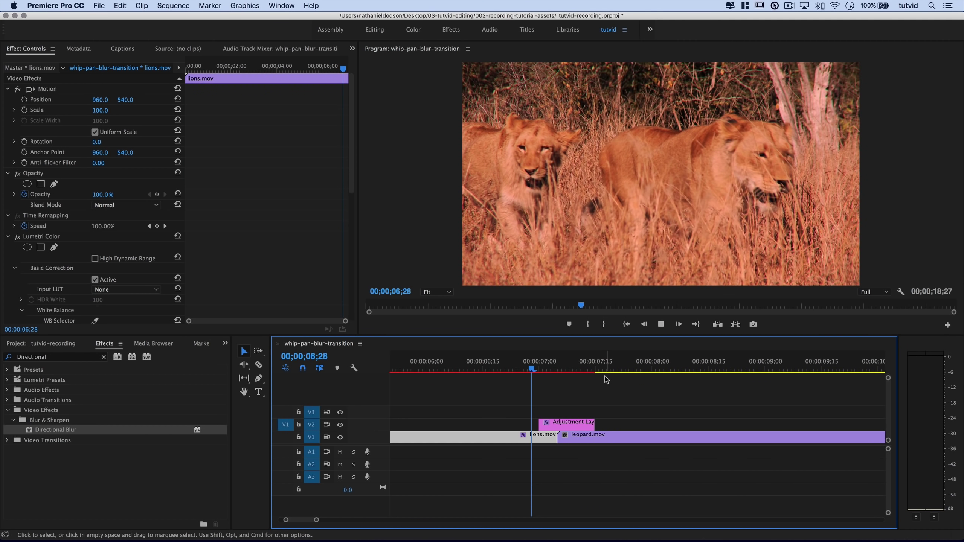
{"action": "left_click", "coordinate": [545, 364]}
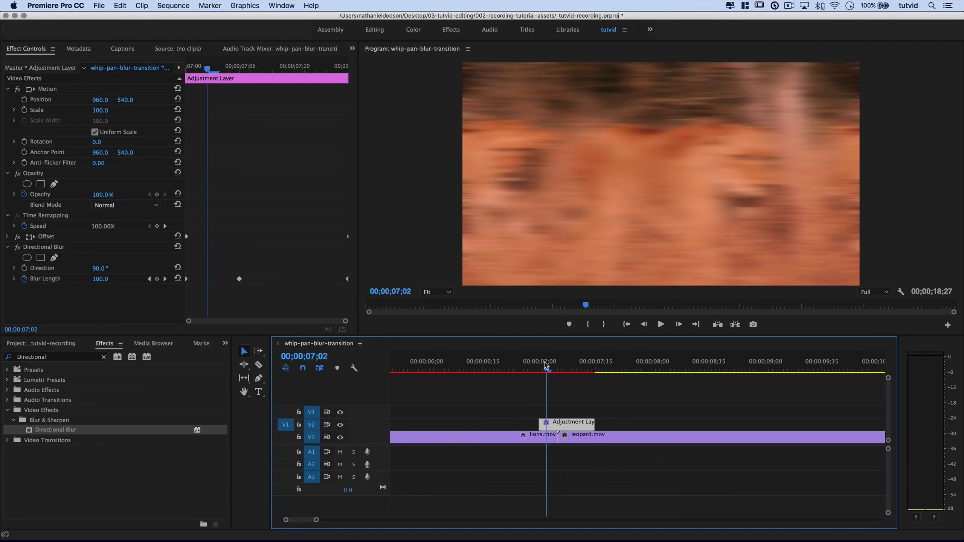
{"action": "left_click", "coordinate": [526, 366]}
{"action": "key", "text": "space"}
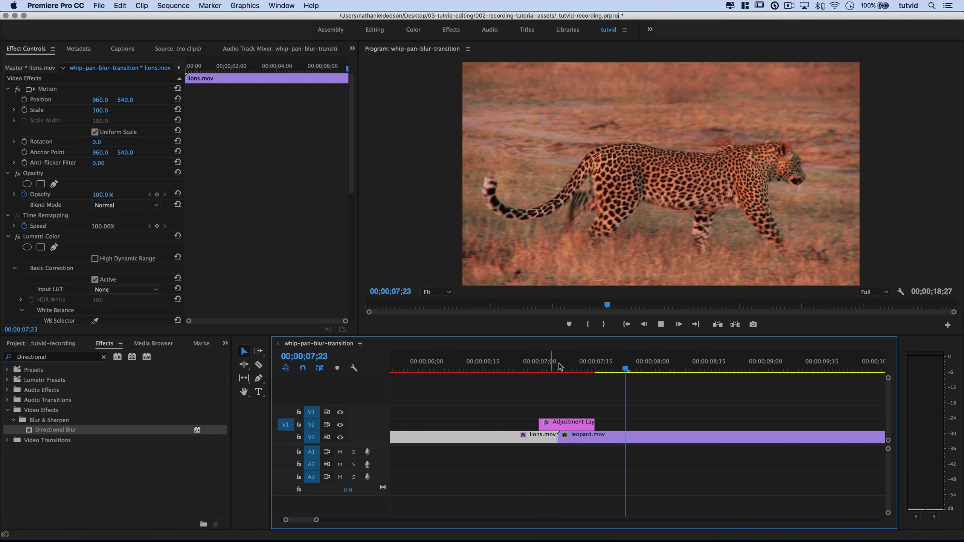
{"action": "key", "text": "space"}
{"action": "left_click_drag", "start_coordinate": [545, 359], "coordinate": [559, 358]}
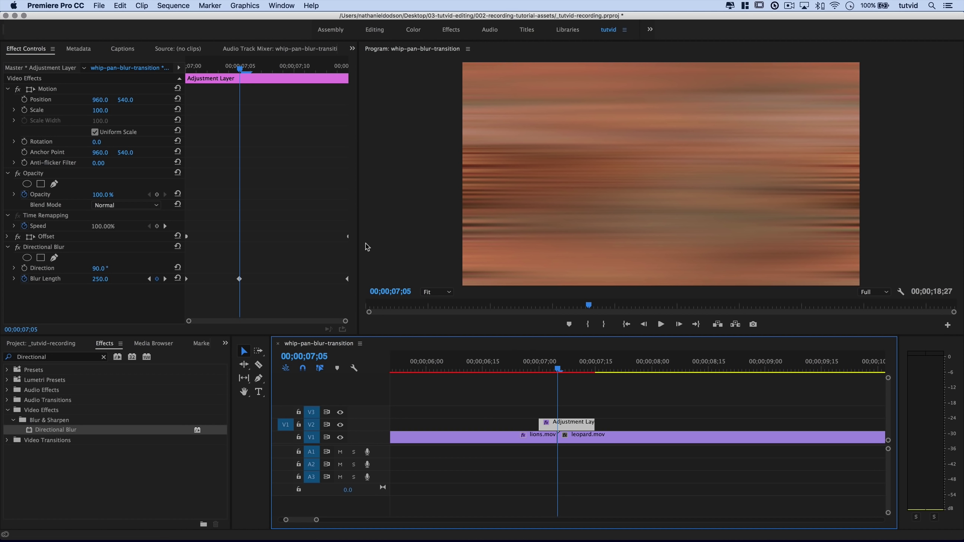
Search Effects for 'post' and apply Posterize to the adjustment layer
{"action": "left_click", "coordinate": [8, 248]}
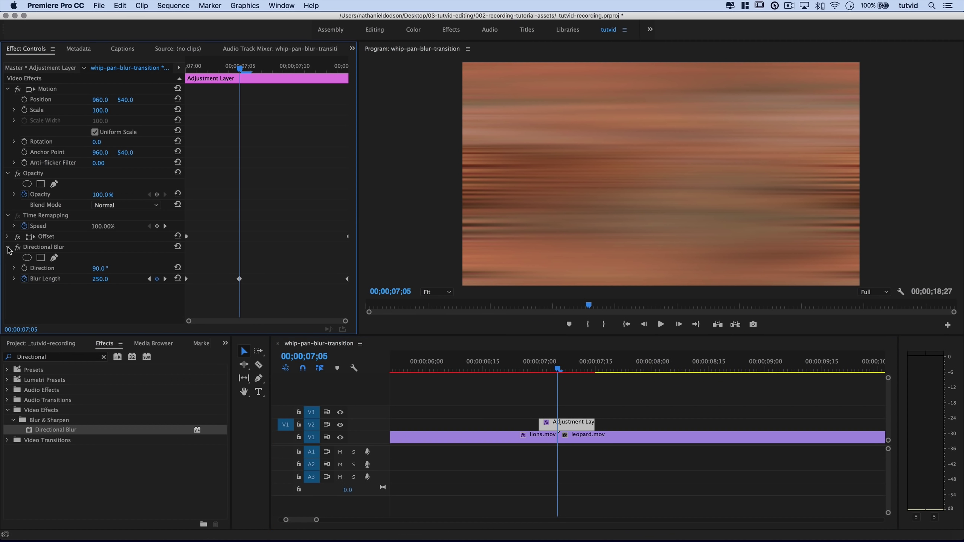
{"action": "left_click", "coordinate": [39, 358]}
{"action": "type", "text": "post"}
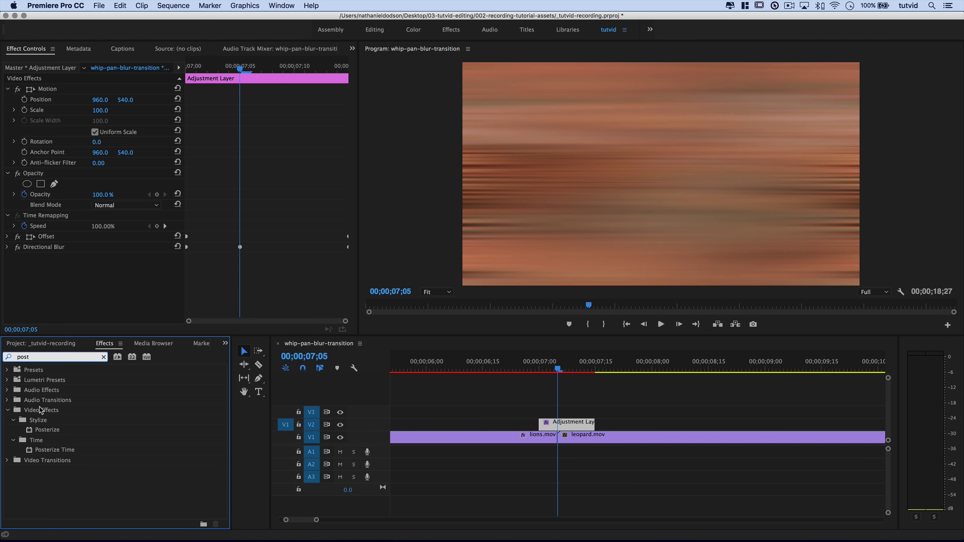
{"action": "left_click", "coordinate": [42, 432]}
{"action": "left_click_drag", "start_coordinate": [42, 433], "coordinate": [566, 423]}
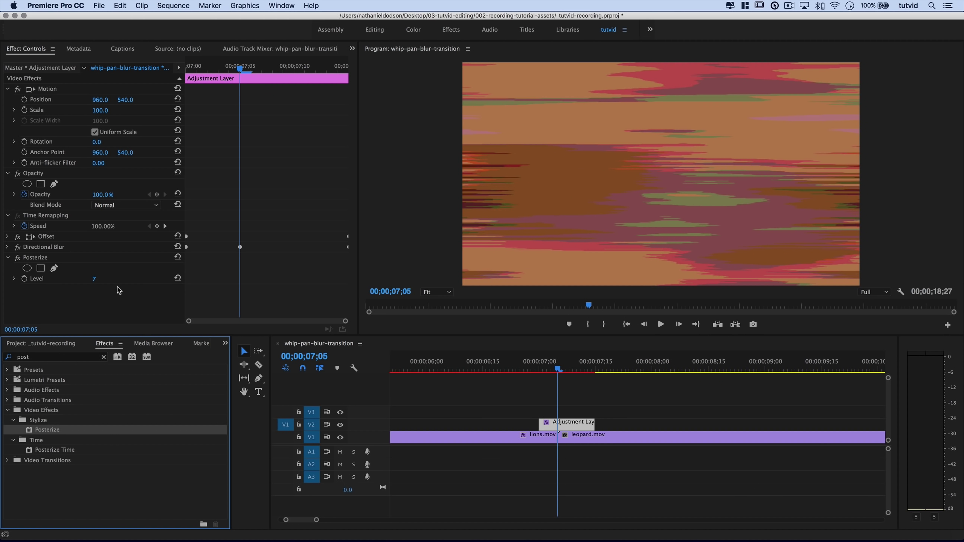
Set the Posterize Level to 25
{"action": "left_click", "coordinate": [95, 281]}
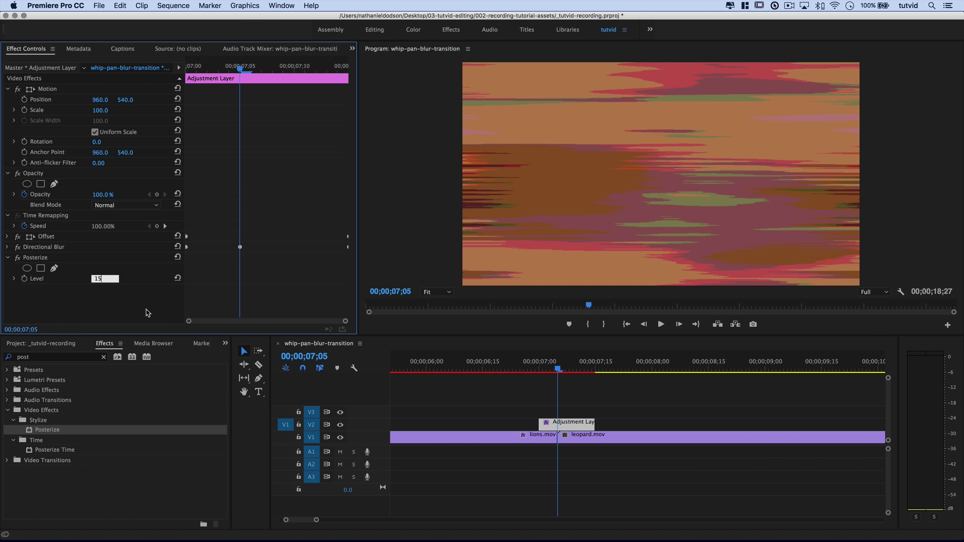
{"action": "key", "text": "Tab"}
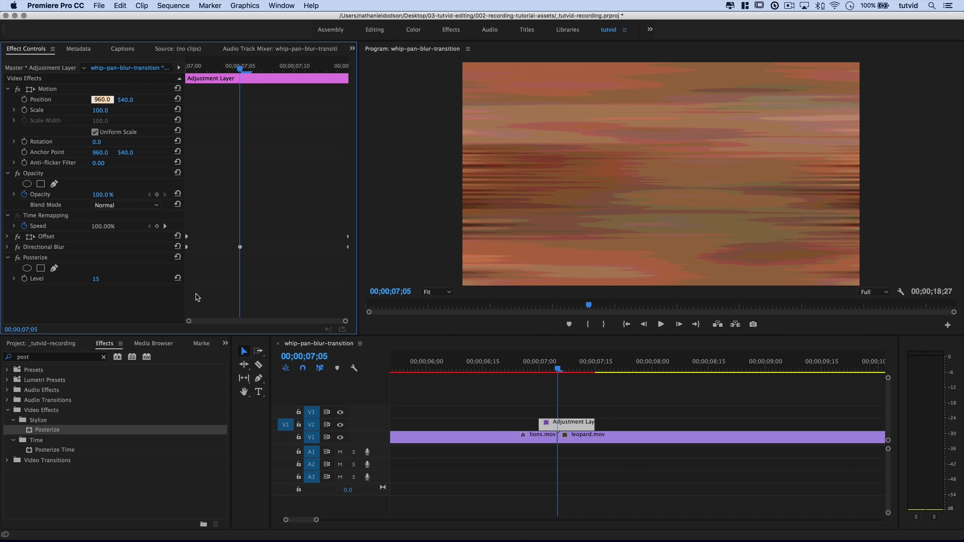
{"action": "left_click", "coordinate": [97, 281]}
{"action": "type", "text": "25"}
{"action": "key", "text": "Tab"}
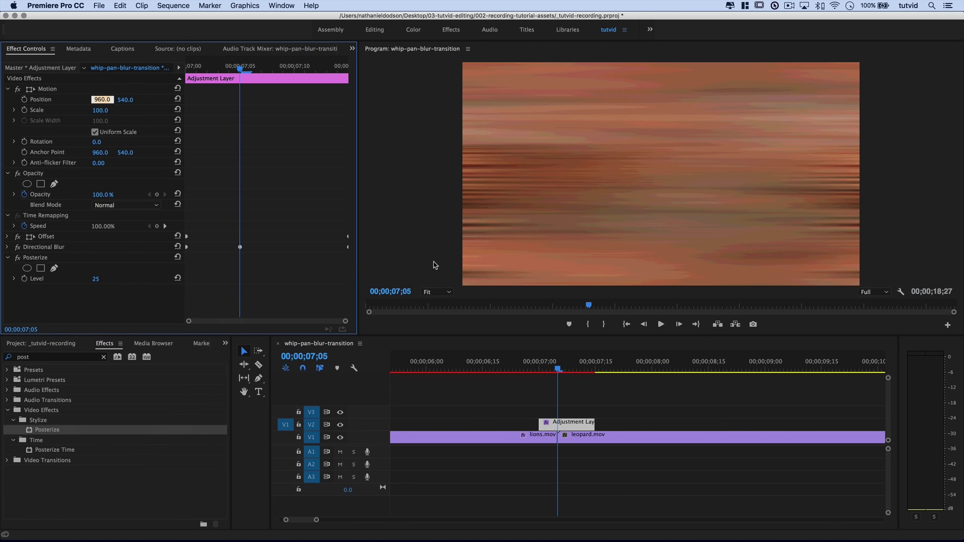
Keyframe Level 25 at 07;05, with Level 7 keyframes at the layer's start and end
{"action": "left_click", "coordinate": [26, 279]}
{"action": "left_click_drag", "start_coordinate": [221, 72], "coordinate": [196, 68]}
{"action": "left_click", "coordinate": [178, 279]}
{"action": "left_click_drag", "start_coordinate": [284, 67], "coordinate": [304, 67]}
{"action": "left_click", "coordinate": [178, 278]}
{"action": "left_click_drag", "start_coordinate": [196, 279], "coordinate": [185, 281]}
{"action": "left_click_drag", "start_coordinate": [304, 281], "coordinate": [351, 282]}
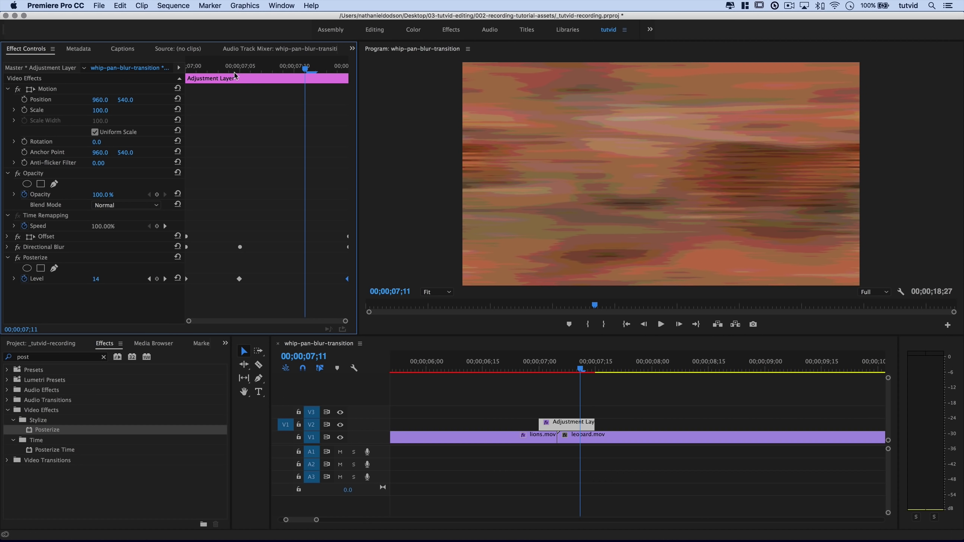
Preview the posterized transition from 06;25 and return to 07;00
{"action": "left_click", "coordinate": [549, 367]}
{"action": "key", "text": "Up"}
{"action": "key", "text": "space"}
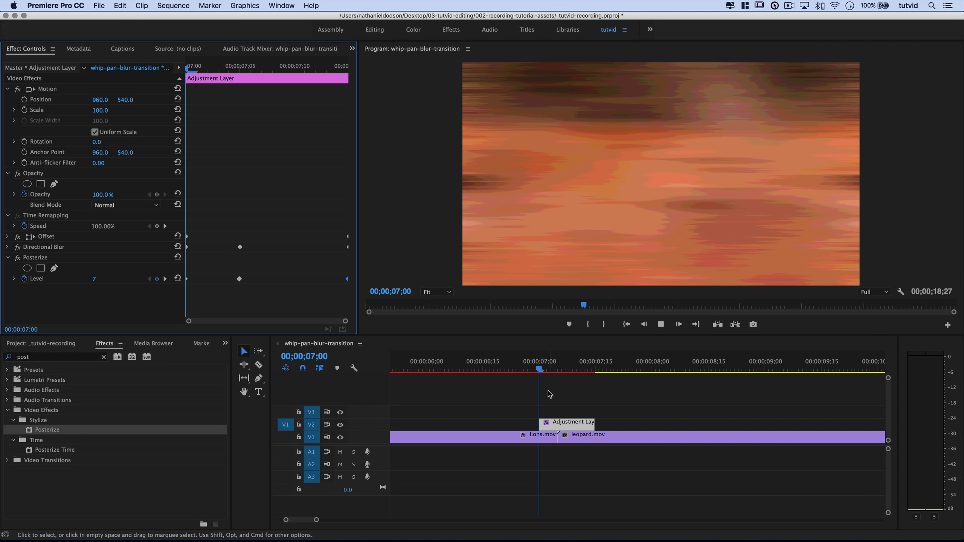
{"action": "left_click", "coordinate": [520, 367]}
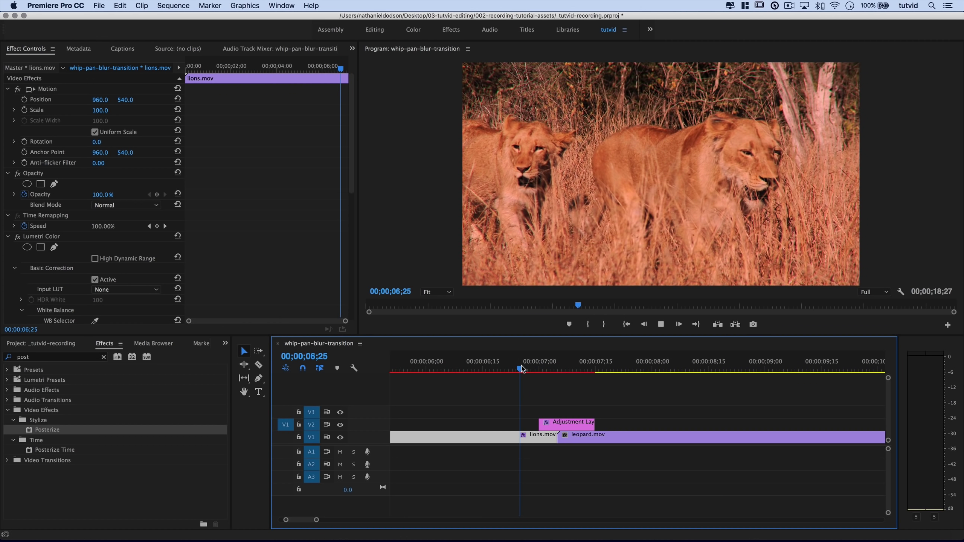
{"action": "key", "text": "space"}
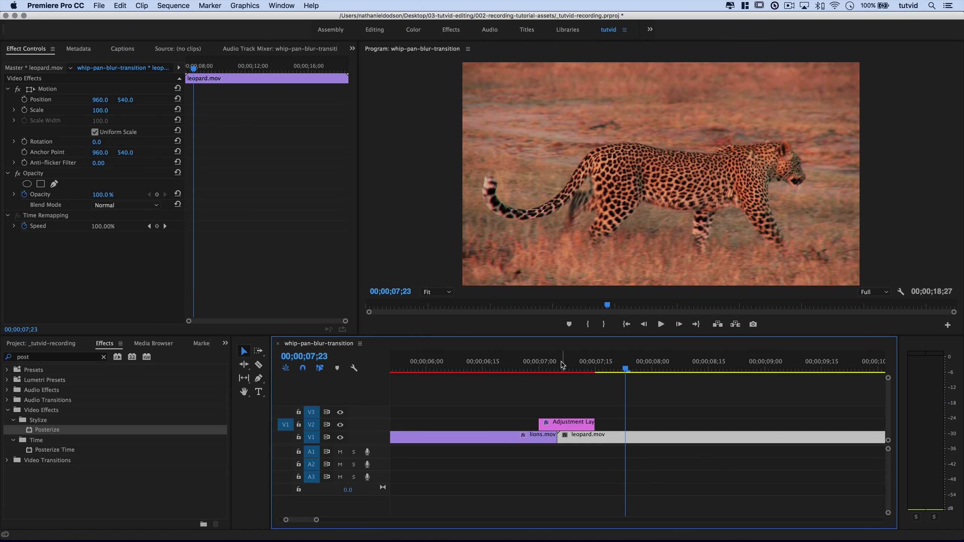
{"action": "left_click", "coordinate": [547, 363]}
{"action": "left_click_drag", "start_coordinate": [546, 364], "coordinate": [539, 365]}
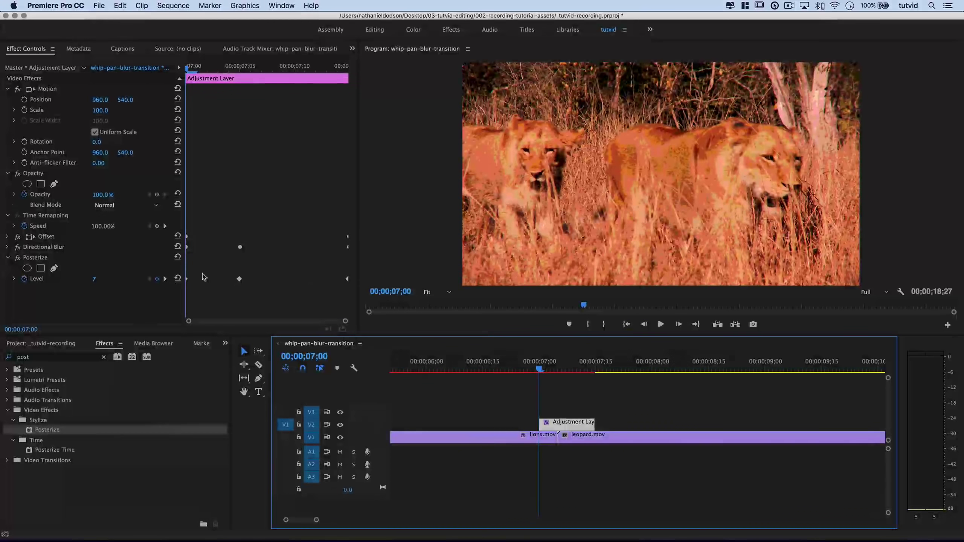
Set the Posterize Level keyframe at 07;00 to 255
{"action": "left_click", "coordinate": [157, 279]}
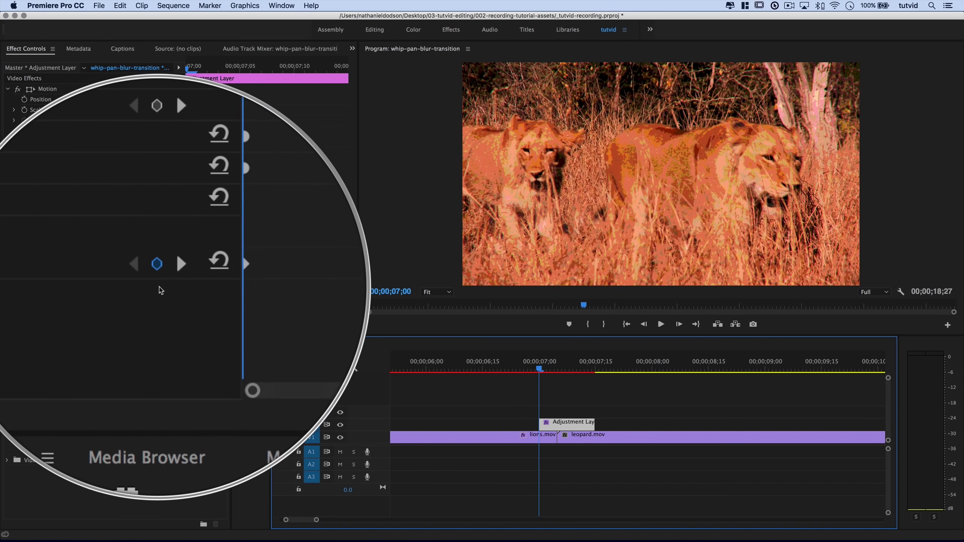
{"action": "left_click", "coordinate": [165, 279]}
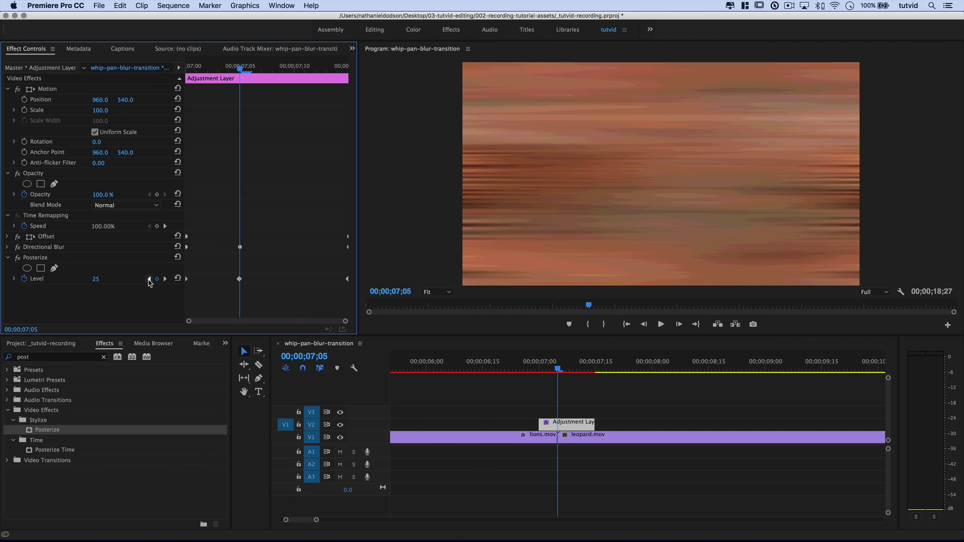
{"action": "left_click", "coordinate": [149, 279]}
{"action": "left_click", "coordinate": [103, 284]}
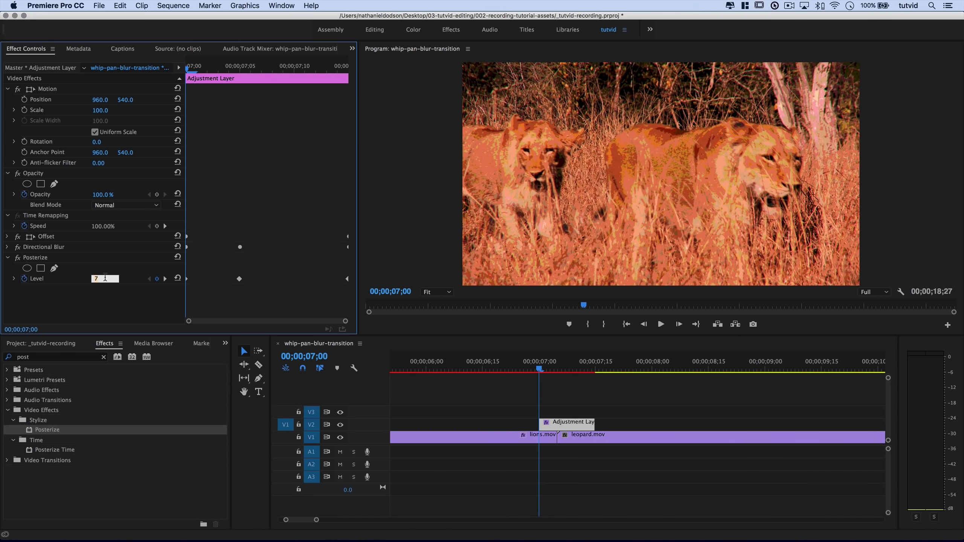
{"action": "key", "text": "Tab"}
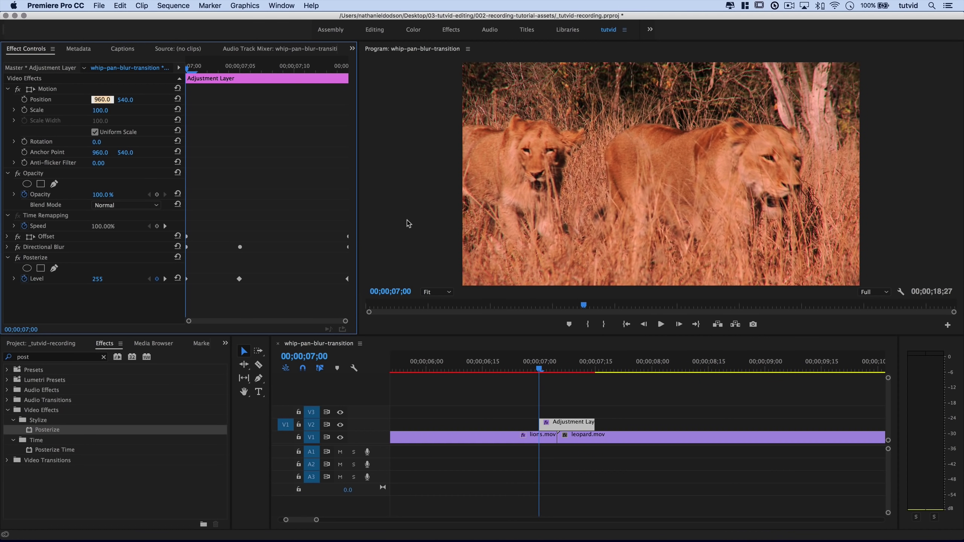
Set the end Level keyframe to 248, keeping it at the layer's end
{"action": "left_click", "coordinate": [165, 279]}
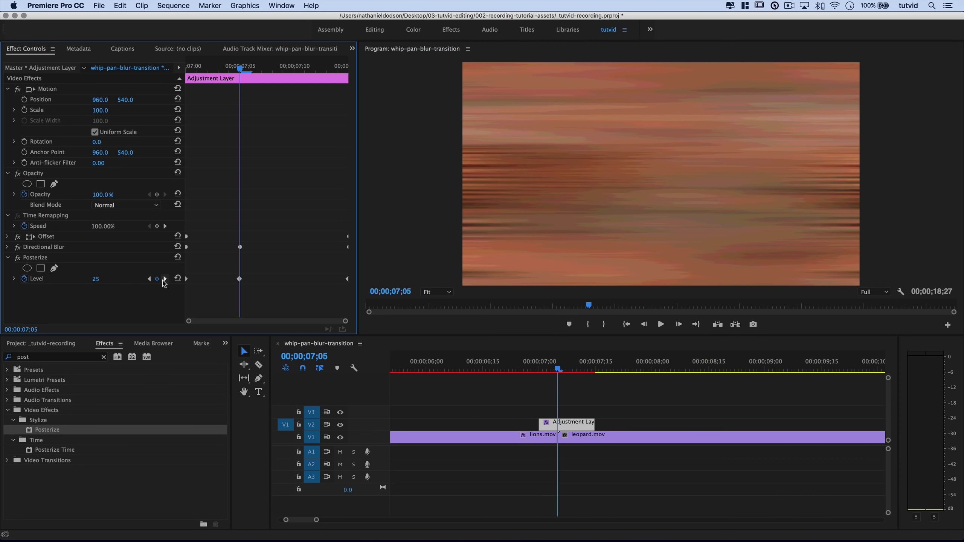
{"action": "left_click", "coordinate": [164, 279]}
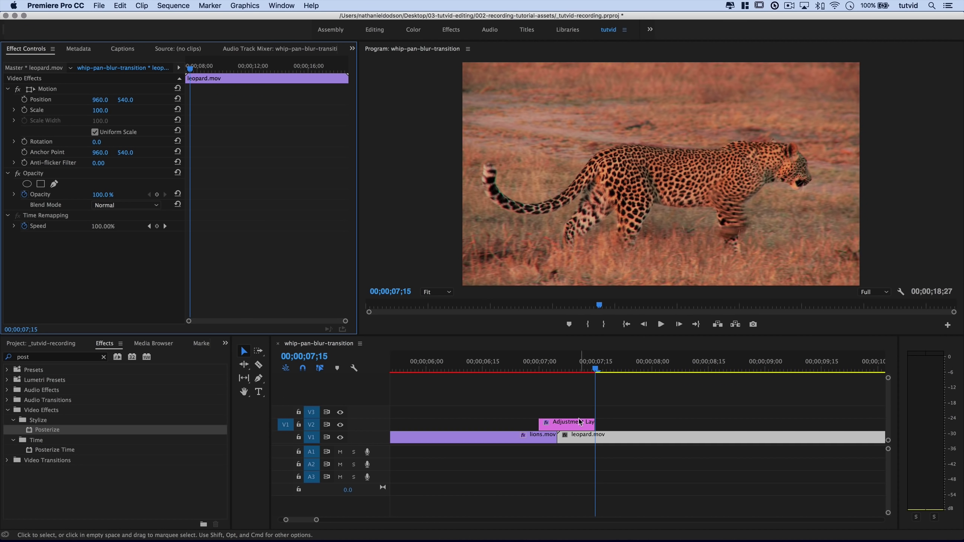
{"action": "left_click", "coordinate": [571, 423]}
{"action": "left_click", "coordinate": [348, 281]}
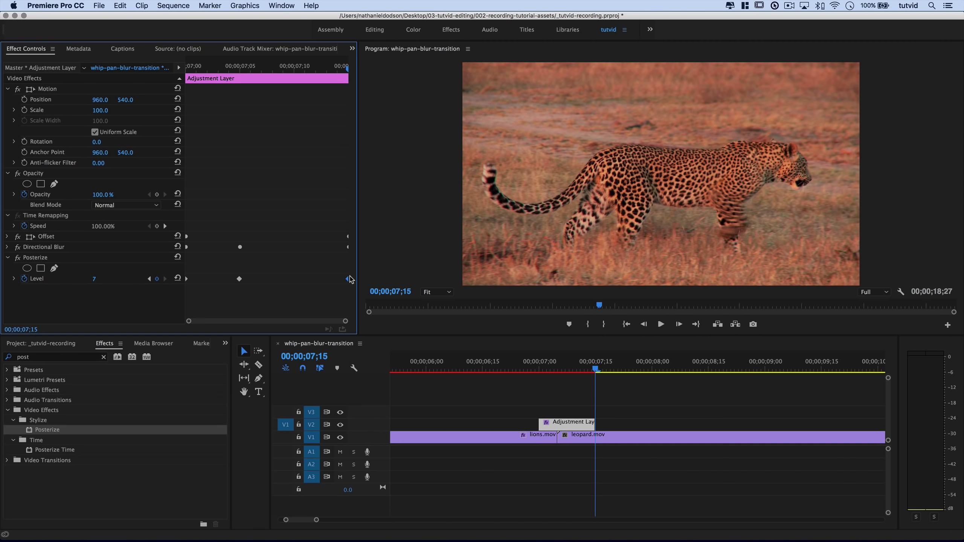
{"action": "left_click_drag", "start_coordinate": [347, 280], "coordinate": [329, 281]}
{"action": "left_click", "coordinate": [149, 279]}
{"action": "left_click", "coordinate": [101, 280]}
{"action": "type", "text": "248"}
{"action": "key", "text": "Return"}
{"action": "left_click_drag", "start_coordinate": [331, 280], "coordinate": [348, 281]}
Preview the transition from 06;25 and return to the blur peak at 07;05
{"action": "left_click_drag", "start_coordinate": [221, 73], "coordinate": [194, 72]}
{"action": "left_click", "coordinate": [521, 370]}
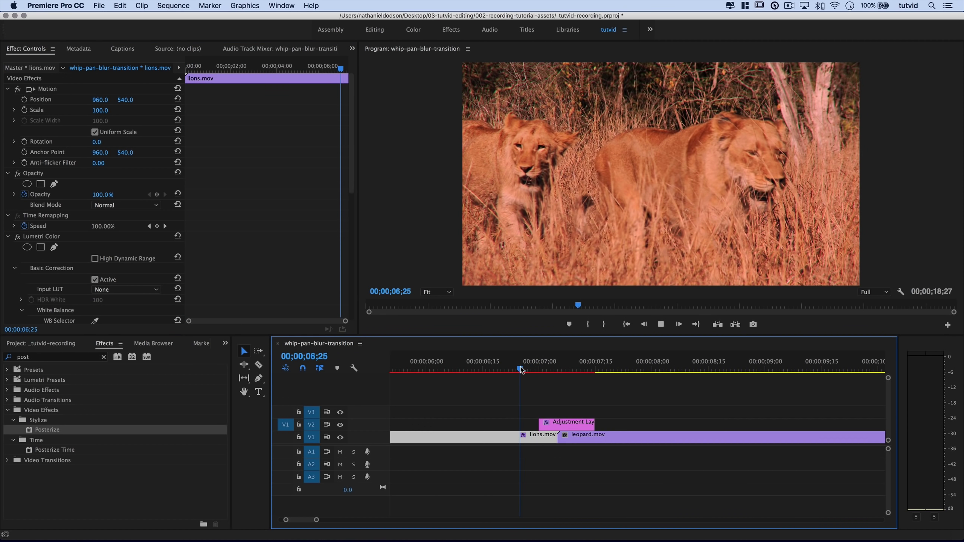
{"action": "key", "text": "space"}
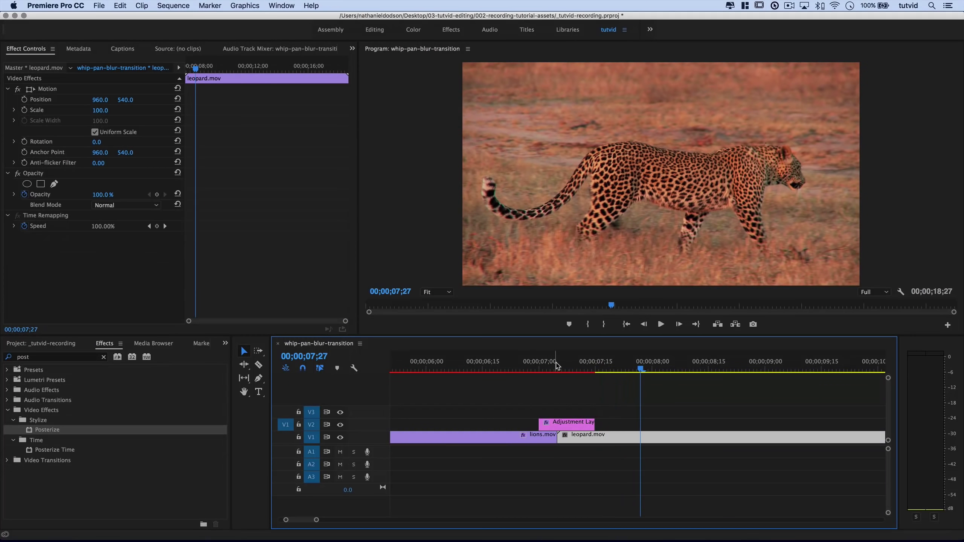
{"action": "left_click", "coordinate": [556, 365]}
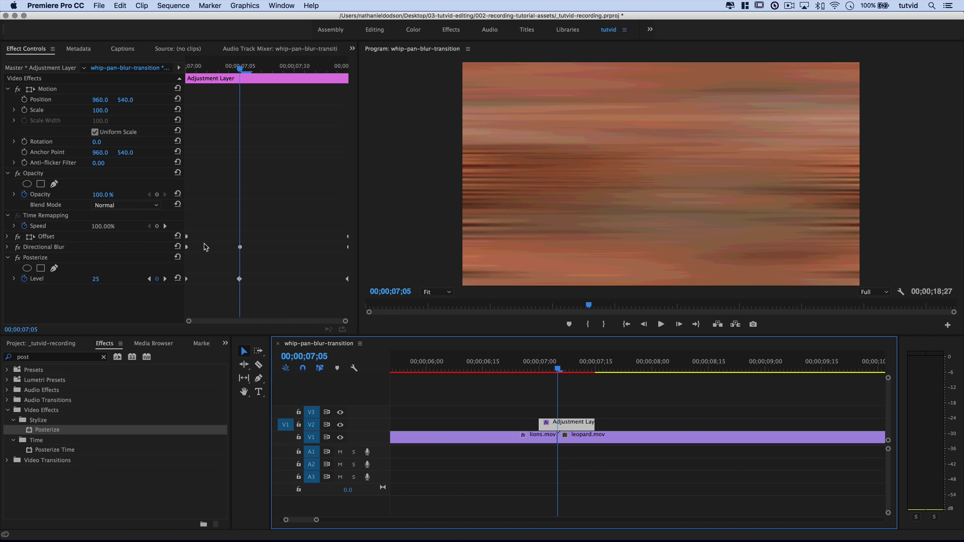
{"action": "left_click", "coordinate": [197, 226]}
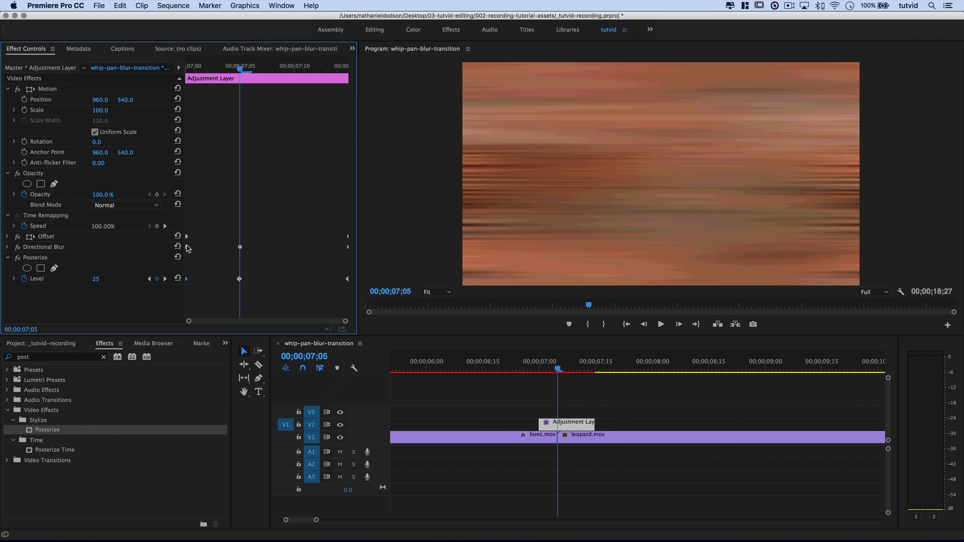
Give the effects' starting keyframes Ease Out temporal interpolation
{"action": "left_click", "coordinate": [7, 247]}
{"action": "left_click", "coordinate": [8, 237]}
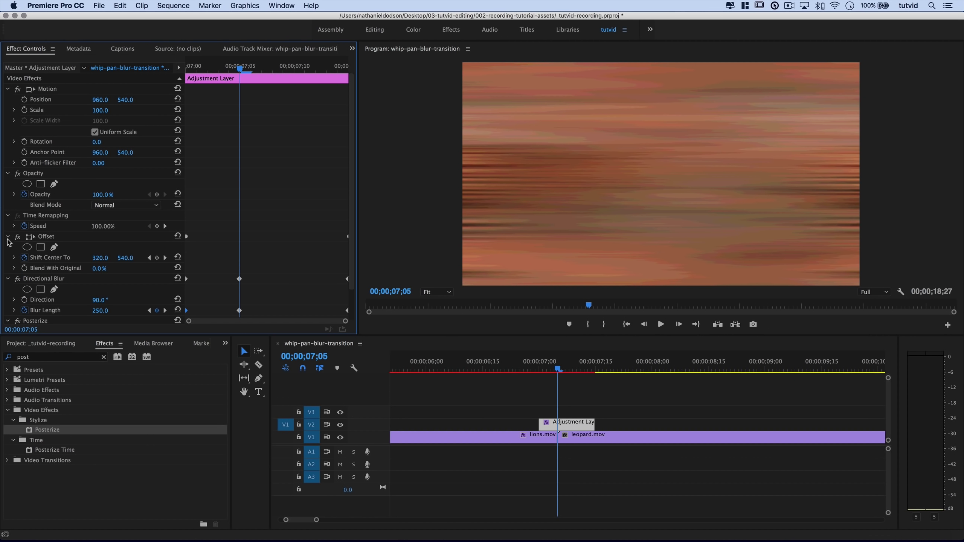
{"action": "scroll", "coordinate": [241, 236], "scroll_direction": "down", "scroll_amount": 3}
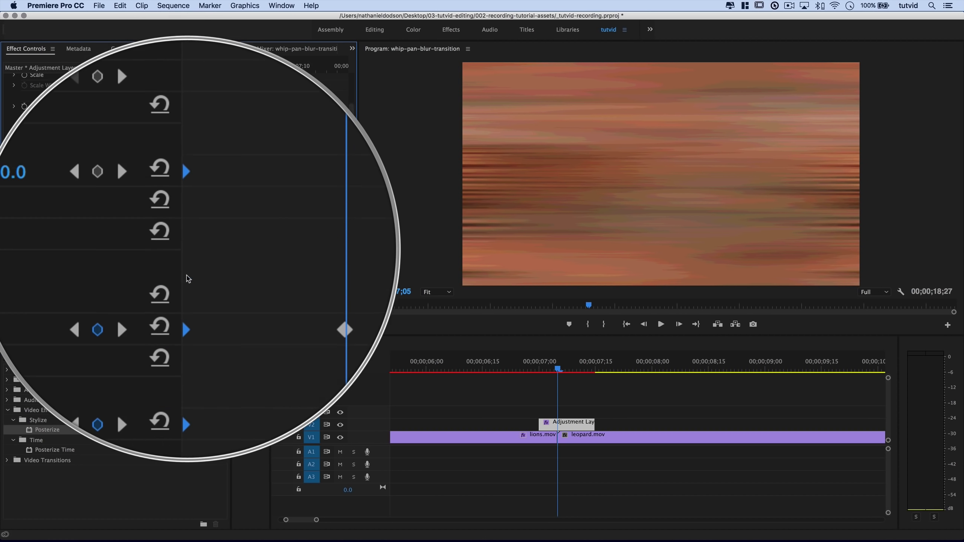
{"action": "right_click", "coordinate": [188, 226]}
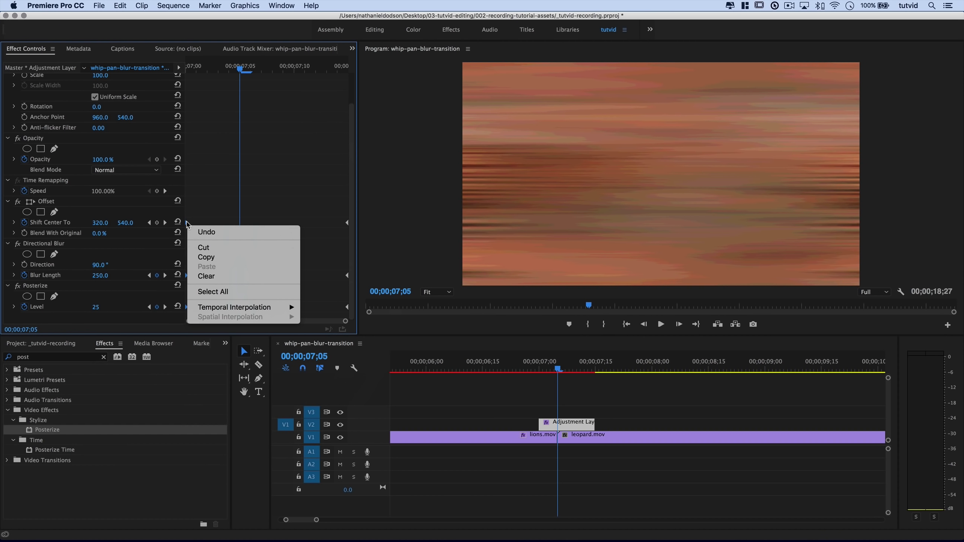
{"action": "mouse_move", "coordinate": [233, 306]}
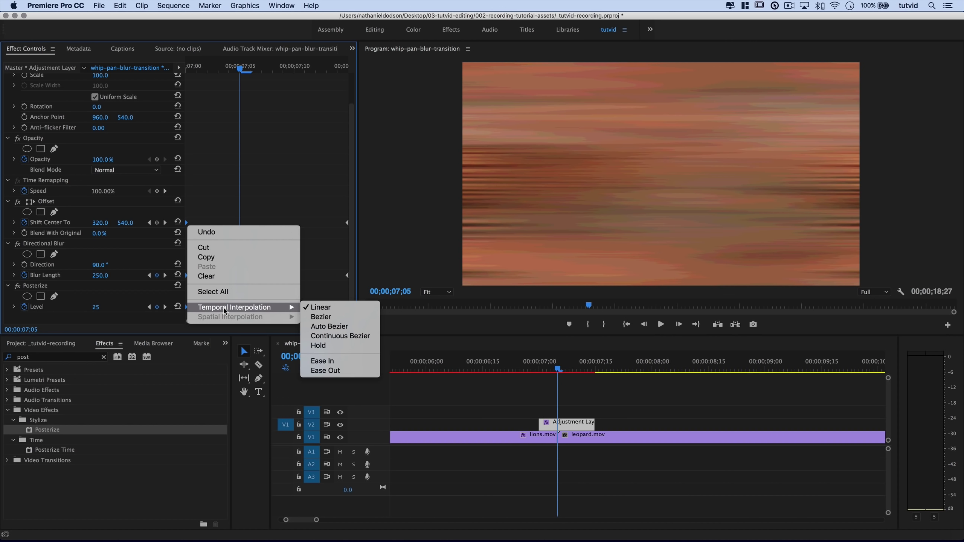
{"action": "left_click", "coordinate": [325, 371]}
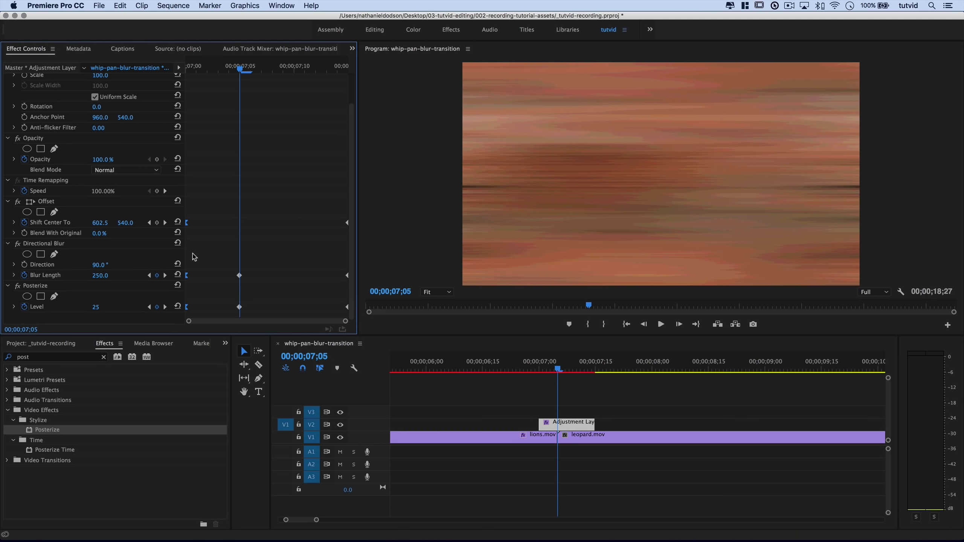
Give the effects' ending keyframes Ease In temporal interpolation
{"action": "left_click_drag", "start_coordinate": [322, 206], "coordinate": [346, 312]}
{"action": "right_click", "coordinate": [348, 227]}
{"action": "mouse_move", "coordinate": [418, 311]}
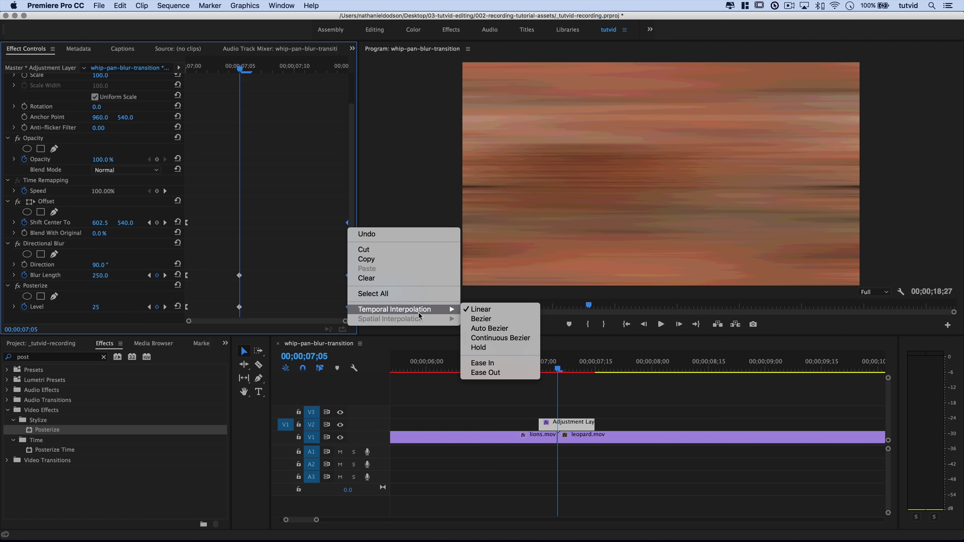
{"action": "left_click", "coordinate": [493, 367]}
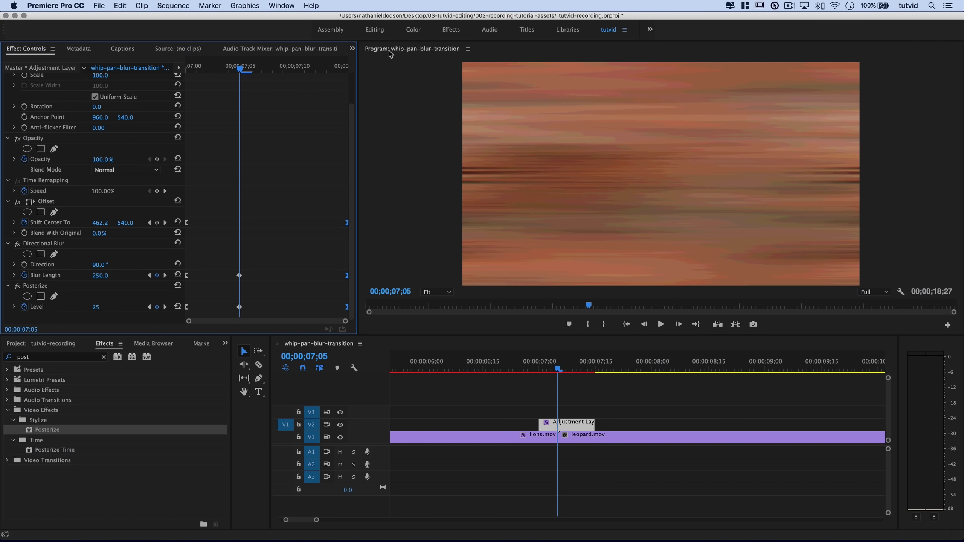
Apply Auto Bezier to the middle Blur Length and Level keyframes
{"action": "left_click_drag", "start_coordinate": [234, 268], "coordinate": [254, 323]}
{"action": "right_click", "coordinate": [241, 277]}
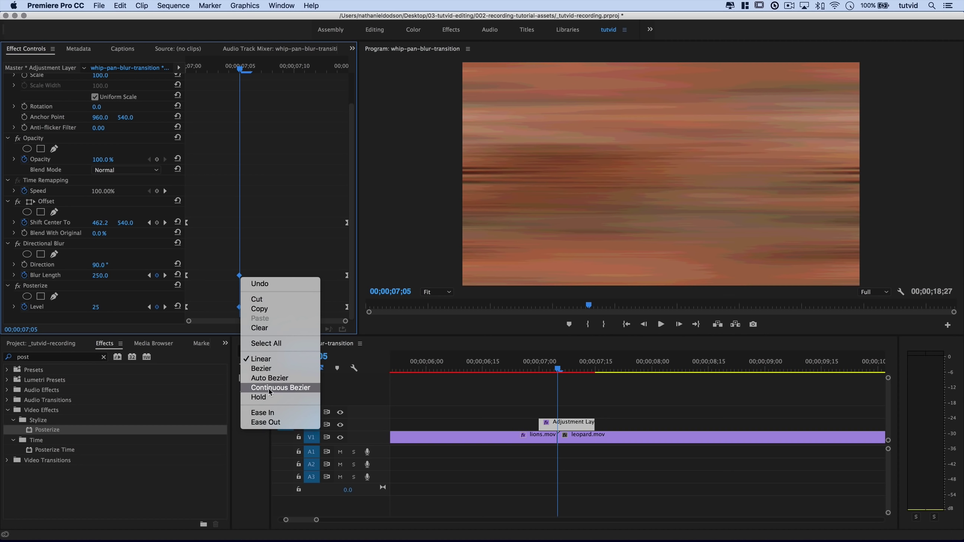
{"action": "left_click", "coordinate": [265, 378]}
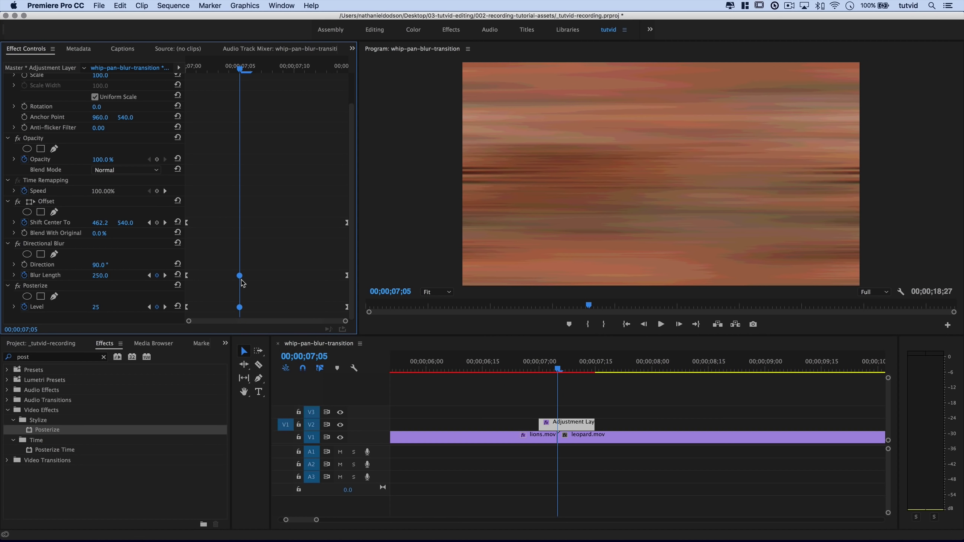
{"action": "left_click", "coordinate": [529, 371]}
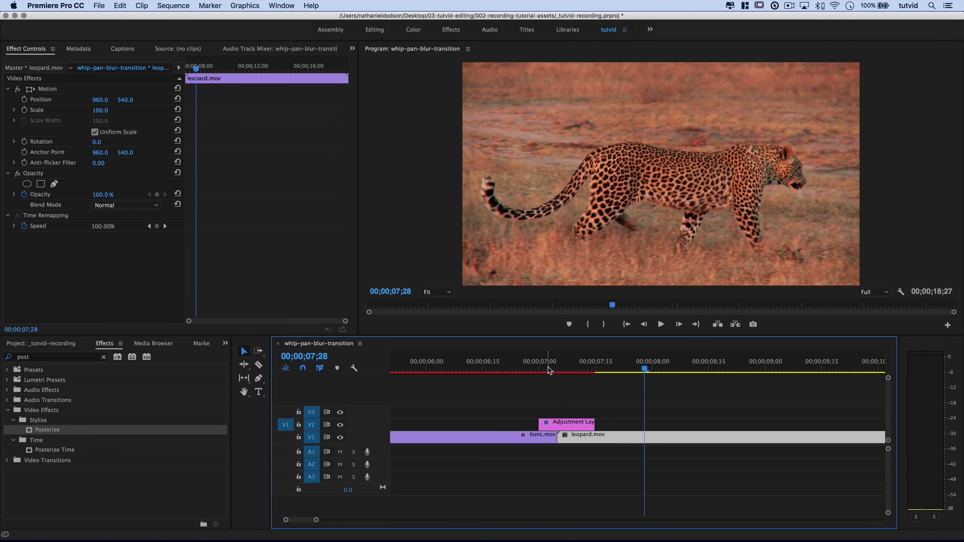
Play the whip pan into the leopard clip, then return to the cut point
{"action": "left_click", "coordinate": [523, 369]}
{"action": "key", "text": "space"}
{"action": "key", "text": "Up"}
{"action": "key", "text": "Up"}
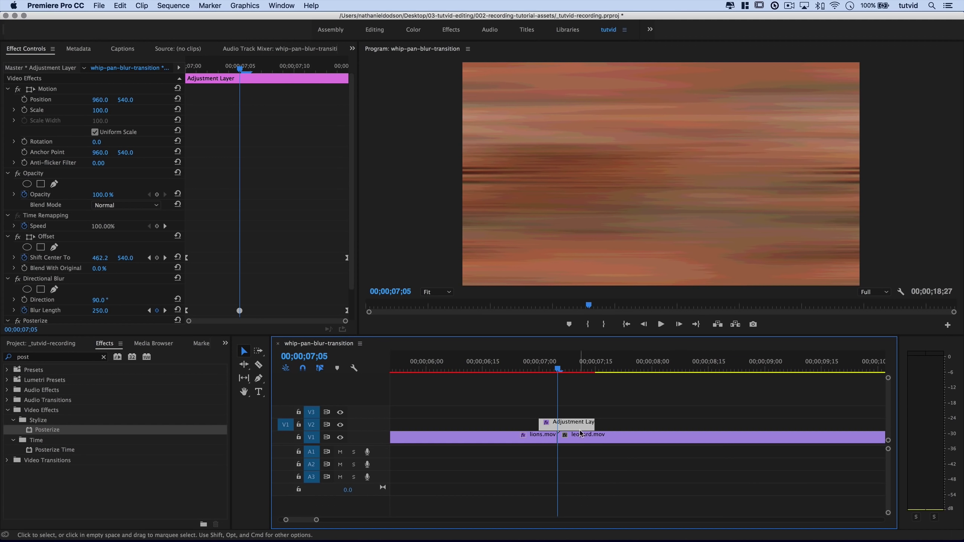
Collapse the Offset, Directional Blur and Posterize effects, then select Offset and Directional Blur
{"action": "left_click", "coordinate": [8, 236]}
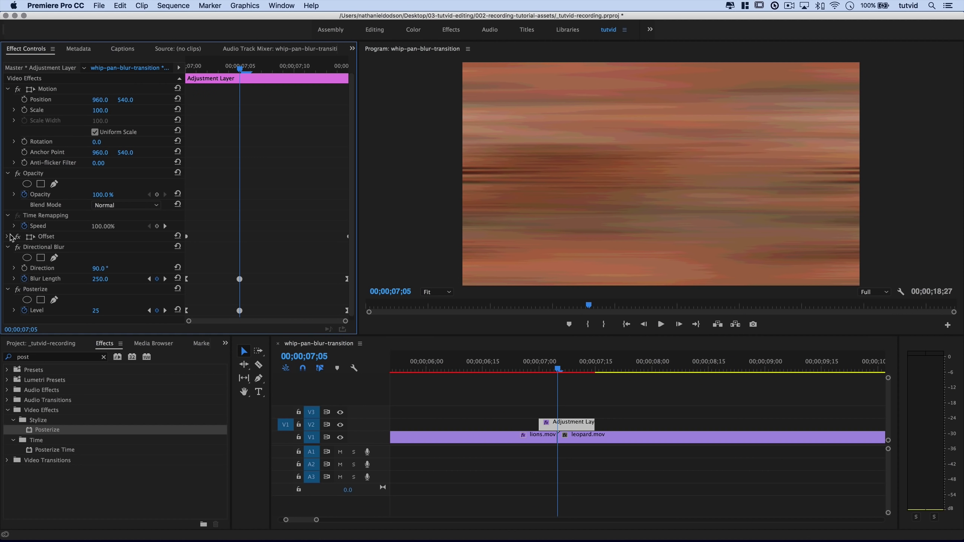
{"action": "left_click", "coordinate": [8, 247]}
{"action": "left_click", "coordinate": [8, 258]}
{"action": "left_click", "coordinate": [61, 234]}
{"action": "left_click", "coordinate": [58, 247], "text": "shift"}
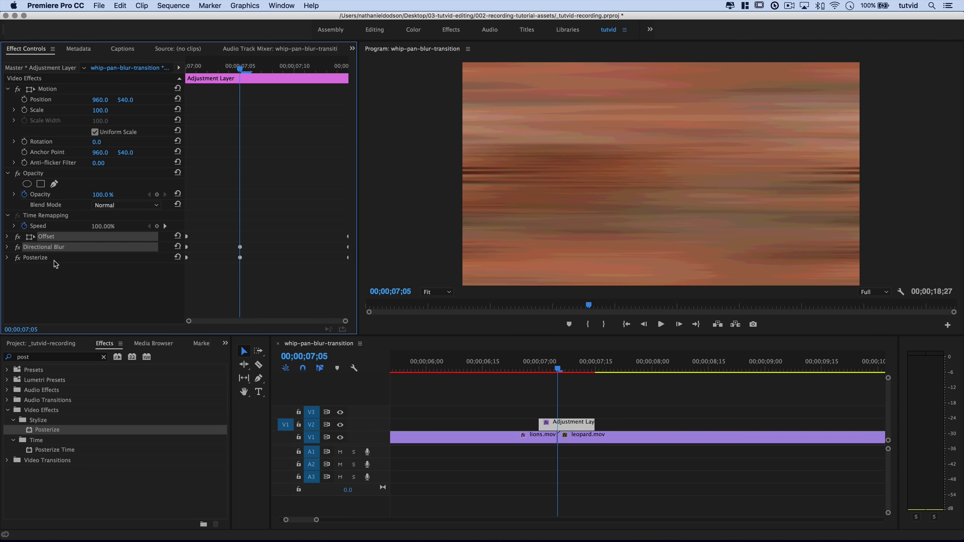
Add Posterize to the selection and save the three effects as a preset named 'whip'
{"action": "left_click", "coordinate": [55, 260], "text": "shift"}
{"action": "right_click", "coordinate": [57, 235]}
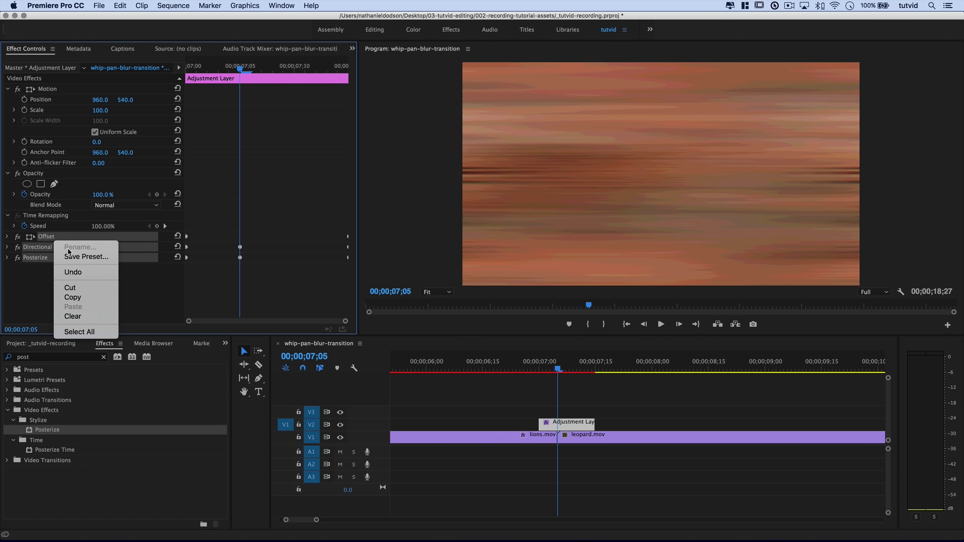
{"action": "left_click", "coordinate": [75, 256]}
{"action": "type", "text": "whip"}
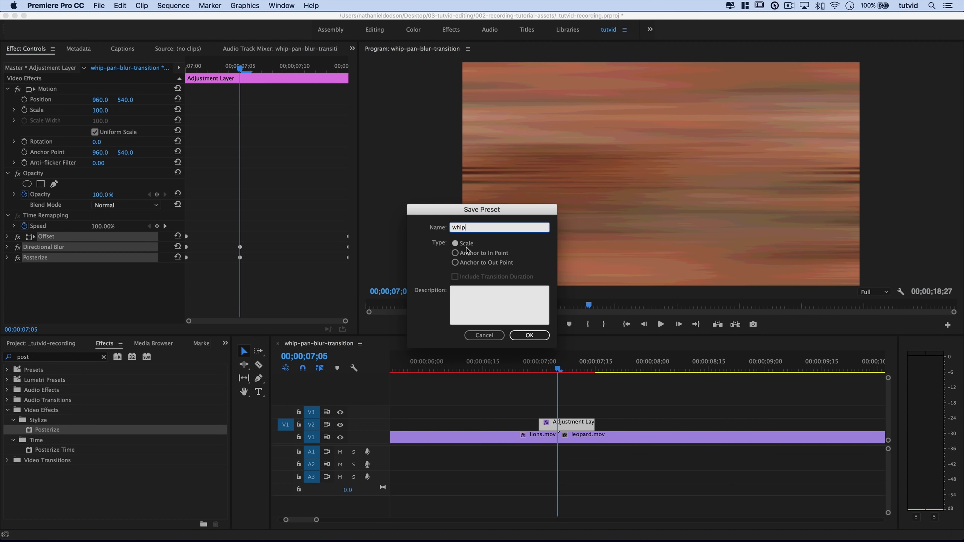
{"action": "left_click", "coordinate": [529, 334]}
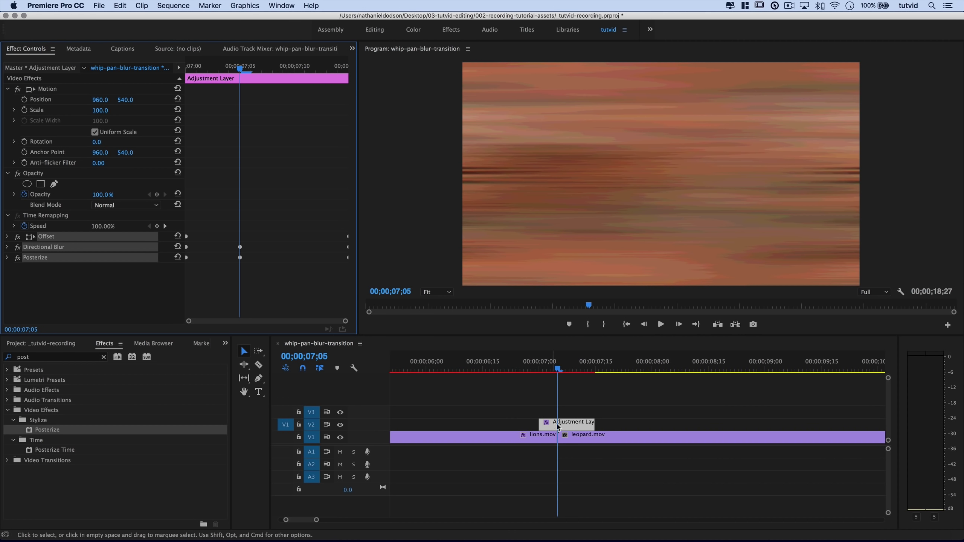
Delete the effects and the Adjustment Layer clip from the timeline
{"action": "key", "text": "Delete"}
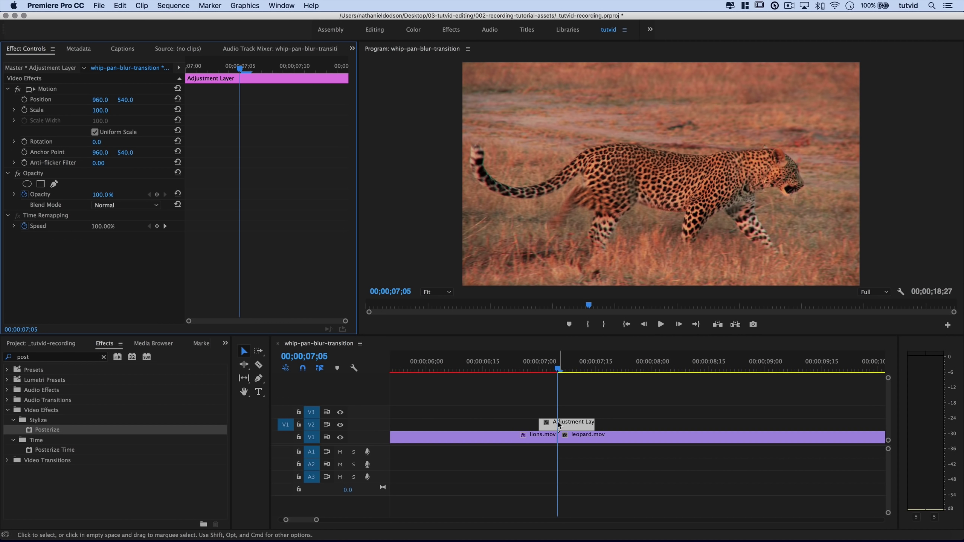
{"action": "left_click", "coordinate": [573, 425]}
{"action": "key", "text": "Delete"}
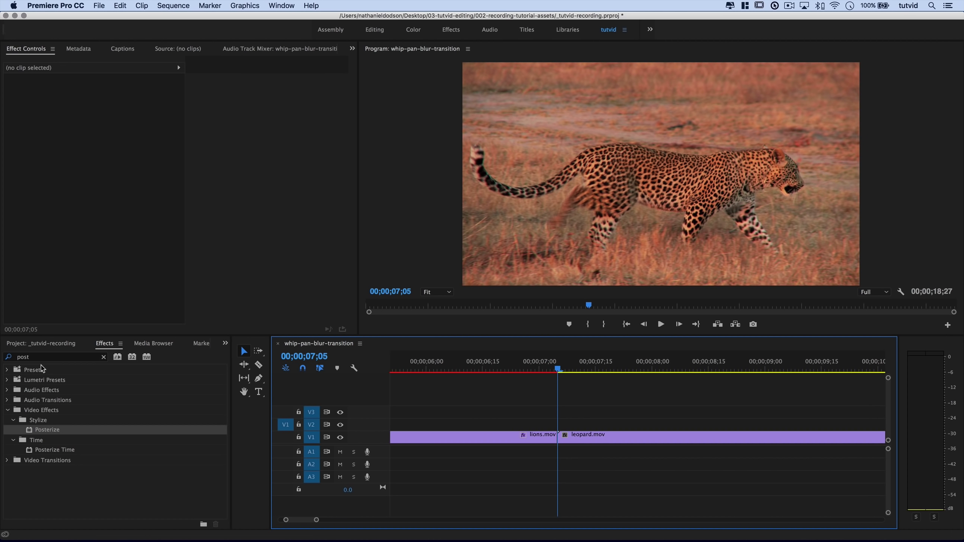
Place an Adjustment Layer on V2 over the lions/leopard cut and extend it past the cut
{"action": "left_click", "coordinate": [22, 344]}
{"action": "left_click_drag", "start_coordinate": [152, 461], "coordinate": [526, 424]}
{"action": "left_click_drag", "start_coordinate": [598, 423], "coordinate": [641, 422]}
{"action": "left_click", "coordinate": [603, 420]}
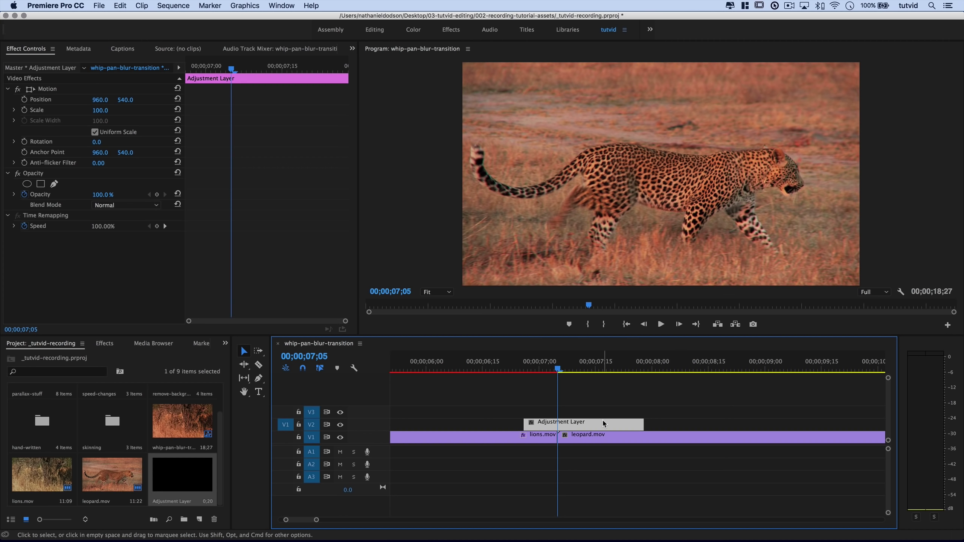
Apply the 'whip' preset from Effects > Presets to the new adjustment layer
{"action": "left_click", "coordinate": [102, 346]}
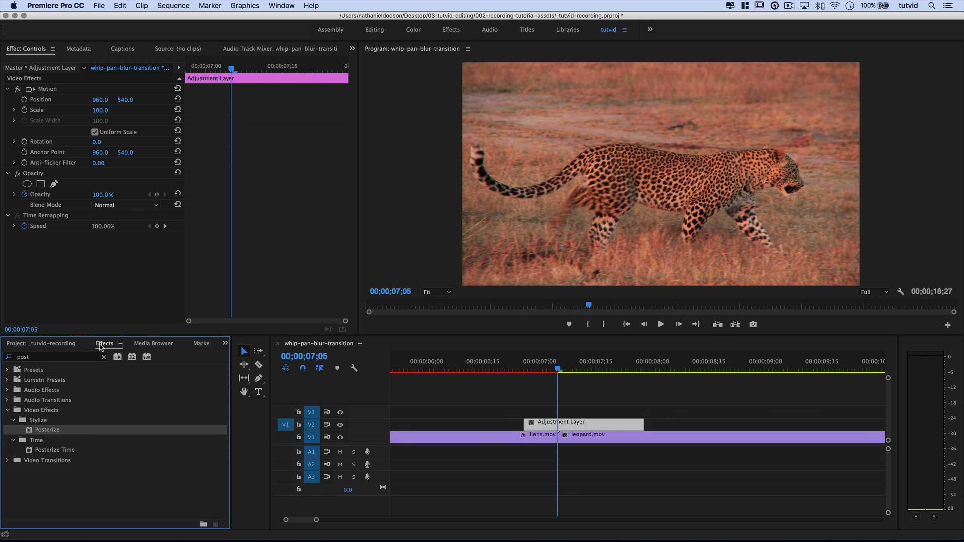
{"action": "double_click", "coordinate": [32, 370]}
{"action": "left_click", "coordinate": [103, 357]}
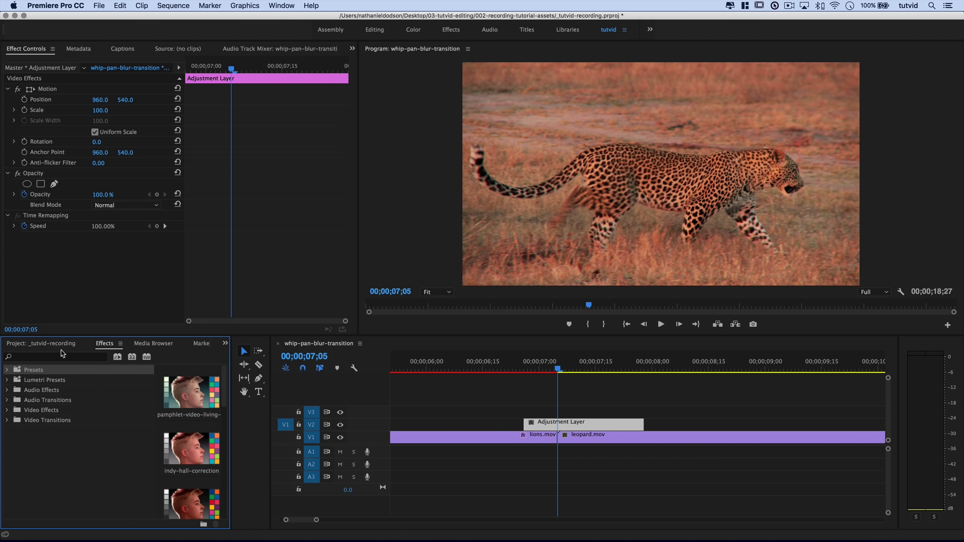
{"action": "double_click", "coordinate": [34, 372]}
{"action": "scroll", "coordinate": [77, 433], "scroll_direction": "down", "scroll_amount": 10}
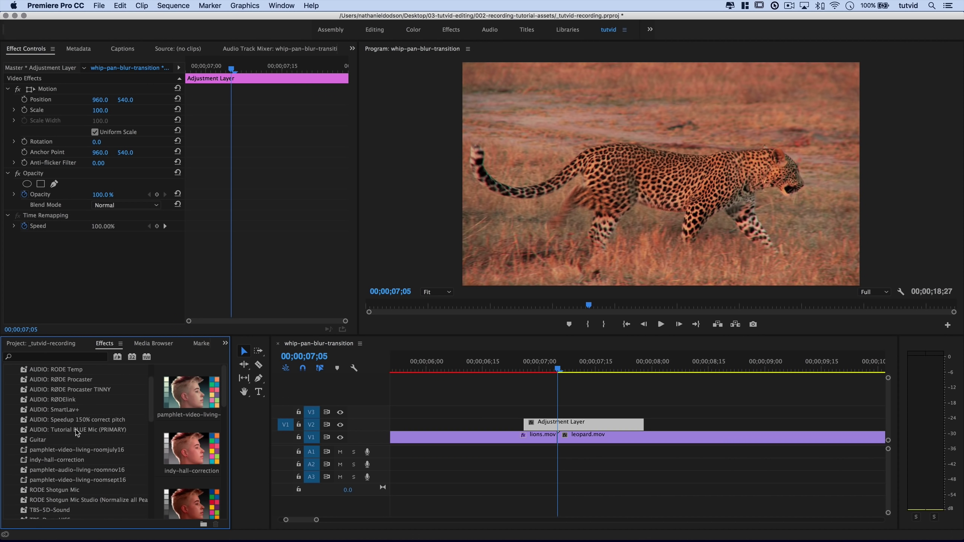
{"action": "left_click_drag", "start_coordinate": [33, 486], "coordinate": [569, 425]}
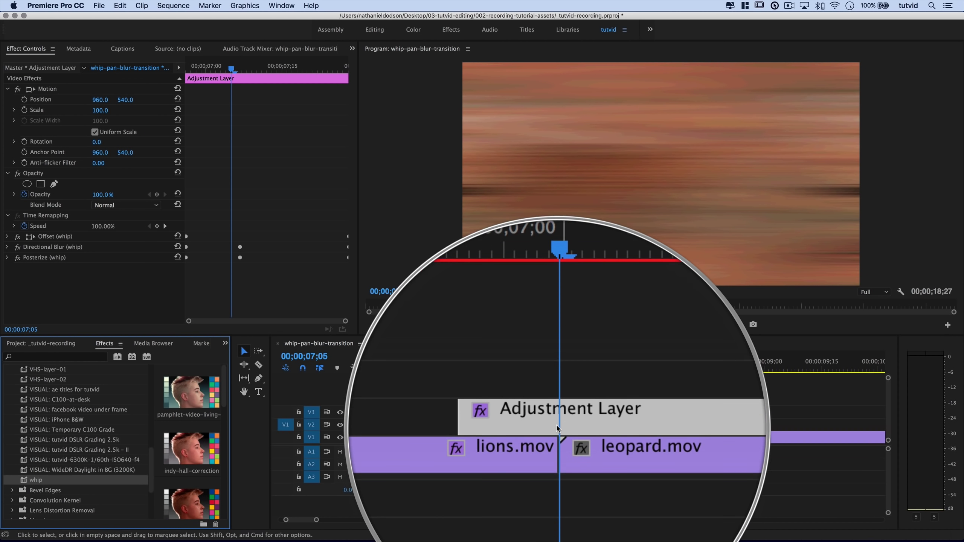
Move the whip preset's Blur Length and Level keyframes onto the cut
{"action": "left_click_drag", "start_coordinate": [251, 234], "coordinate": [237, 262]}
{"action": "left_click", "coordinate": [7, 258]}
{"action": "left_click", "coordinate": [7, 247]}
{"action": "scroll", "coordinate": [226, 276], "scroll_direction": "down", "scroll_amount": 1}
{"action": "left_click_drag", "start_coordinate": [249, 266], "coordinate": [233, 311]}
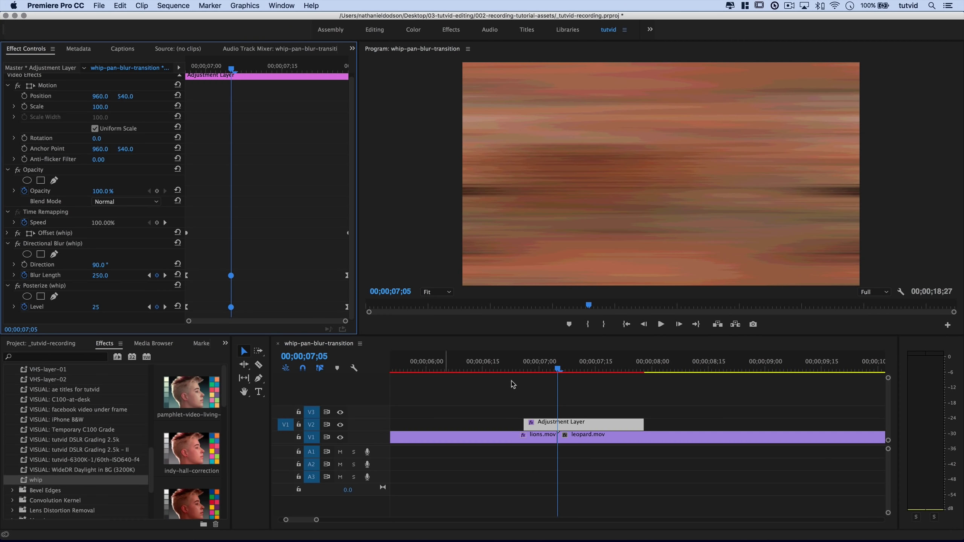
Play through the whip pan transition from the lions clip into the leopard clip
{"action": "left_click_drag", "start_coordinate": [512, 367], "coordinate": [488, 369]}
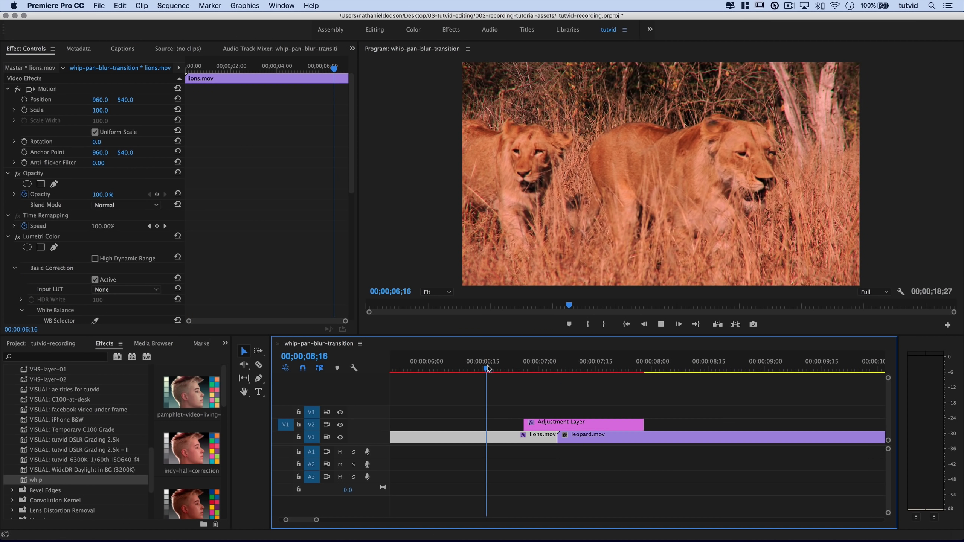
{"action": "key", "text": "space"}
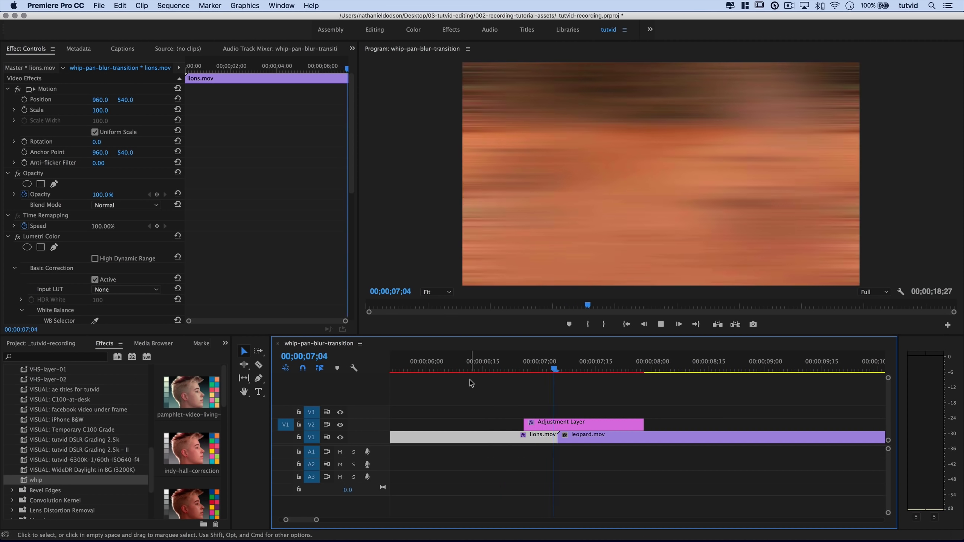
{"action": "key", "text": "space"}
{"action": "left_click_drag", "start_coordinate": [571, 365], "coordinate": [514, 369]}
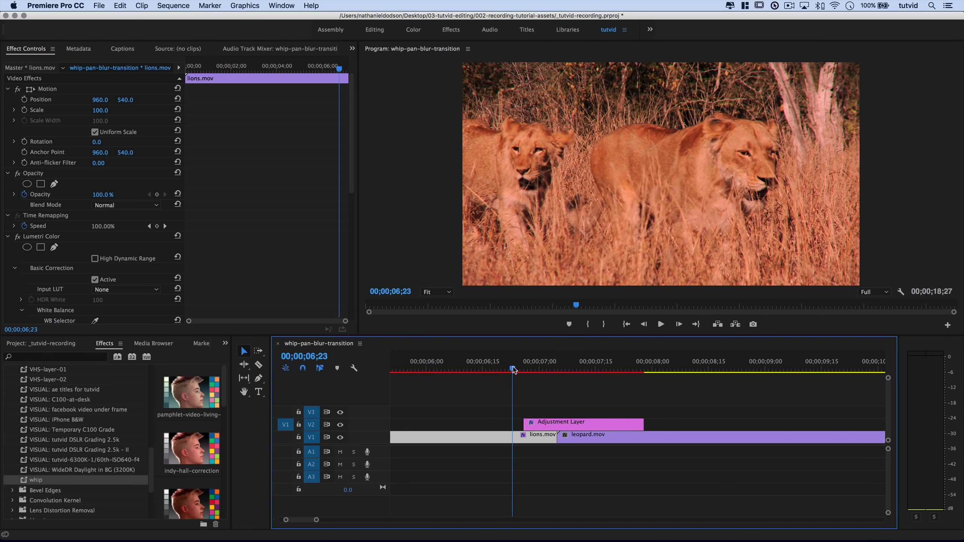
Collapse the Lumetri Color settings and the adjustment layer's Directional Blur and Posterize effects
{"action": "left_click", "coordinate": [8, 237]}
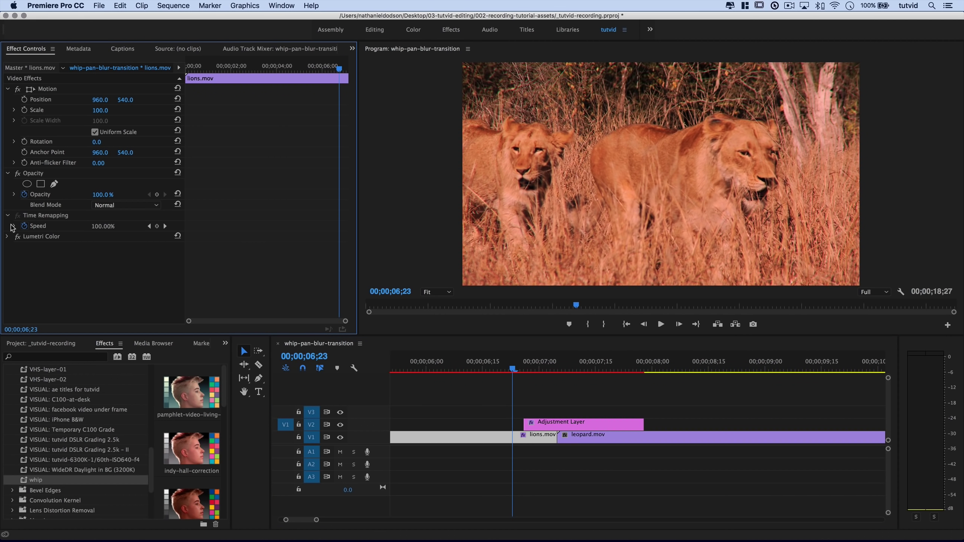
{"action": "left_click", "coordinate": [574, 422]}
{"action": "left_click", "coordinate": [552, 360]}
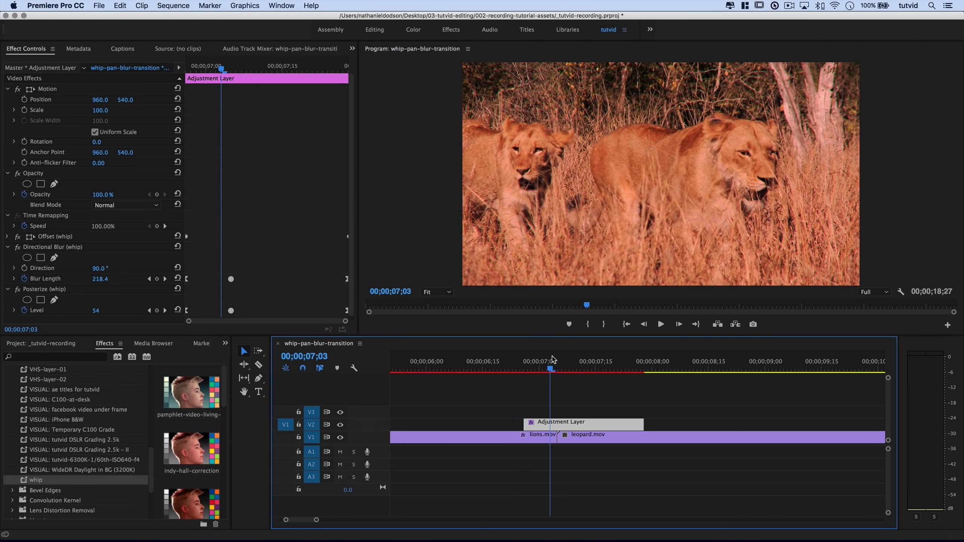
{"action": "left_click", "coordinate": [8, 247]}
{"action": "left_click", "coordinate": [8, 258]}
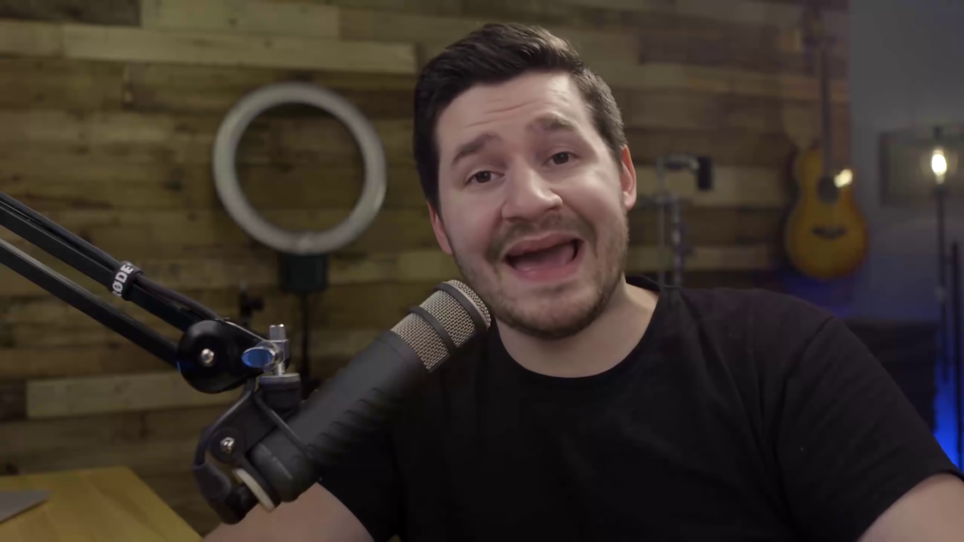